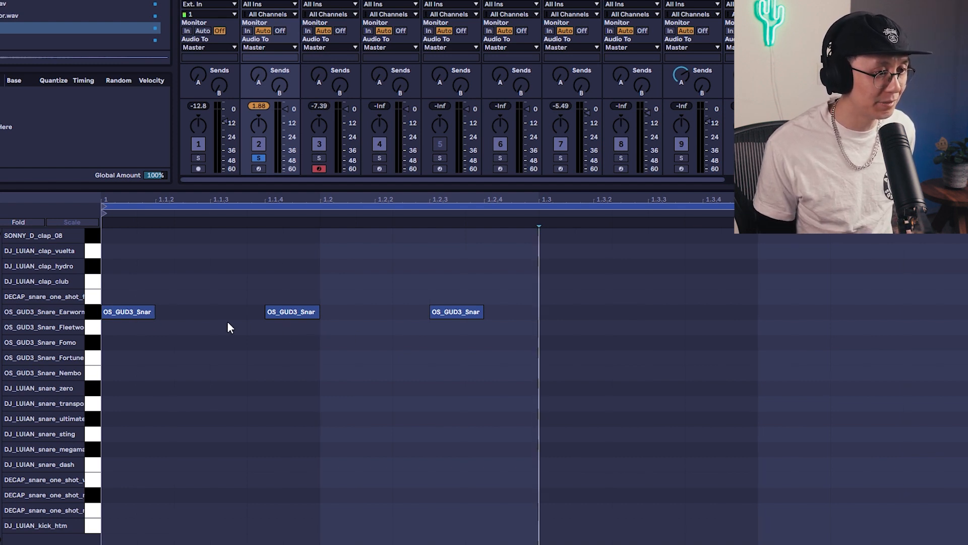
# - Draw three equal, back-to-back OS_GUD3_Snare_Fleetwood notes filling the span from 1 to 1.3
pyautogui.click(163, 323)
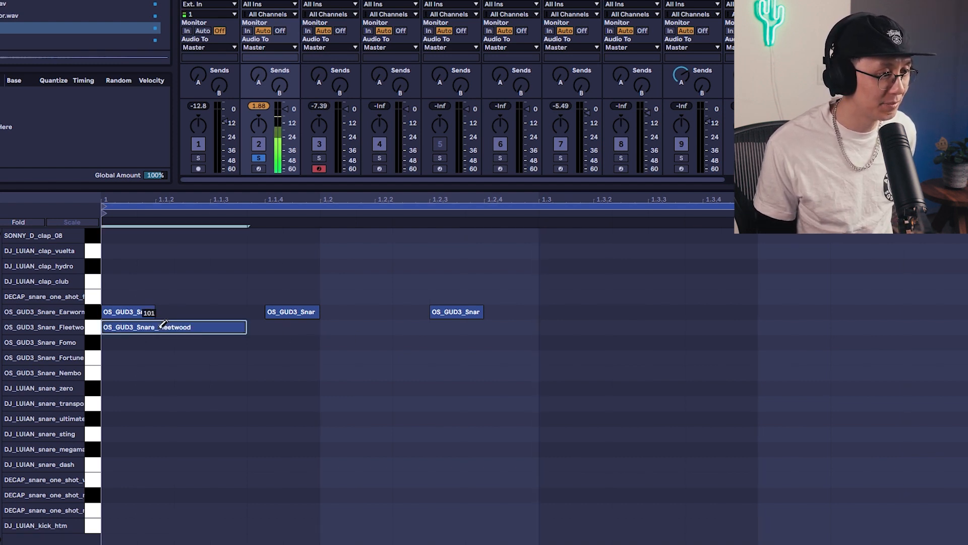
pyautogui.click(345, 327)
pyautogui.click(425, 324)
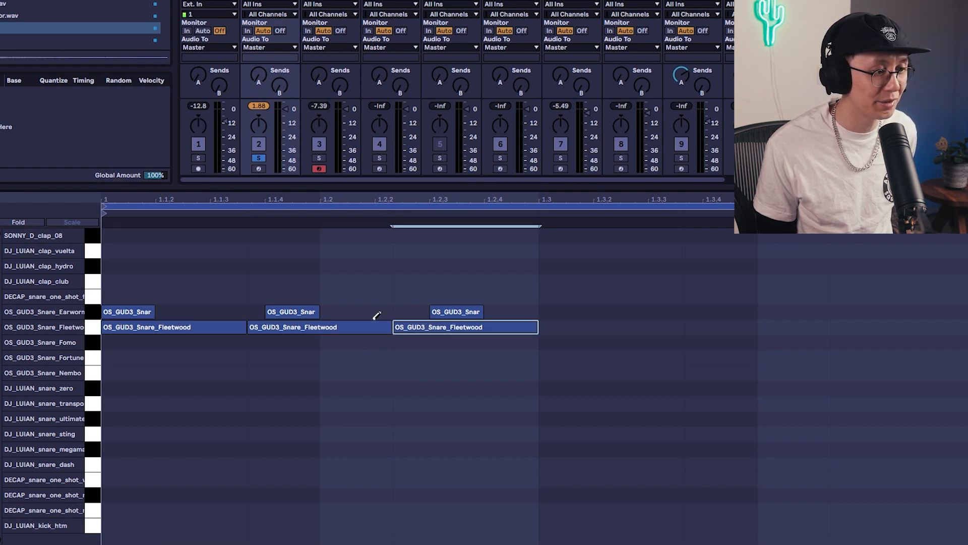
# - Lengthen the three OS_GUD3_Snare_Earworm notes to close the gaps up to 1.3 and delete all OS_GUD3_Snare_Fleetwood notes
pyautogui.moveTo(201, 271); pyautogui.dragTo(549, 311)
pyautogui.click(525, 287)
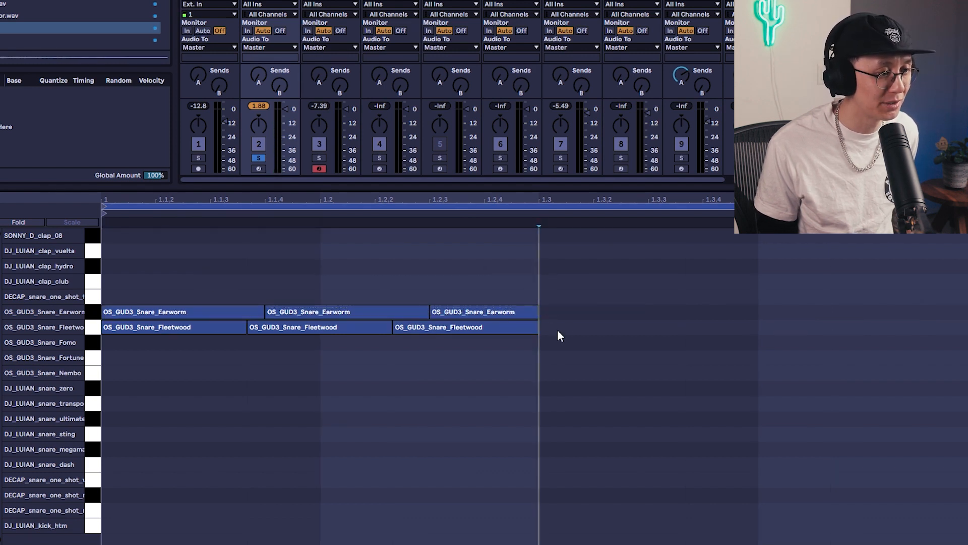
pyautogui.click(75, 327)
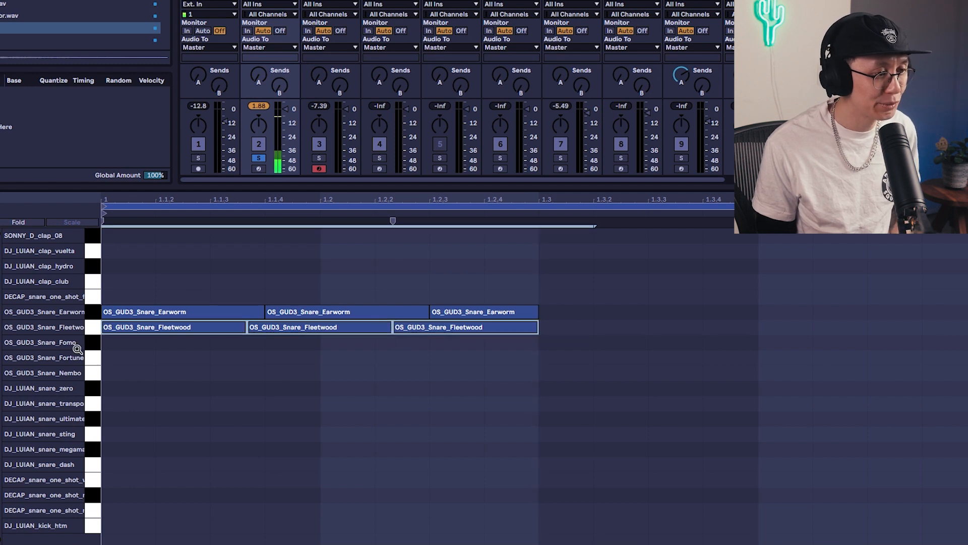
pyautogui.press('Delete')
# - Examine the clip's fixed grid options and the length of the first OS_GUD3_Snare_Earworm note
pyautogui.click(293, 374)
pyautogui.rightClick(295, 371)
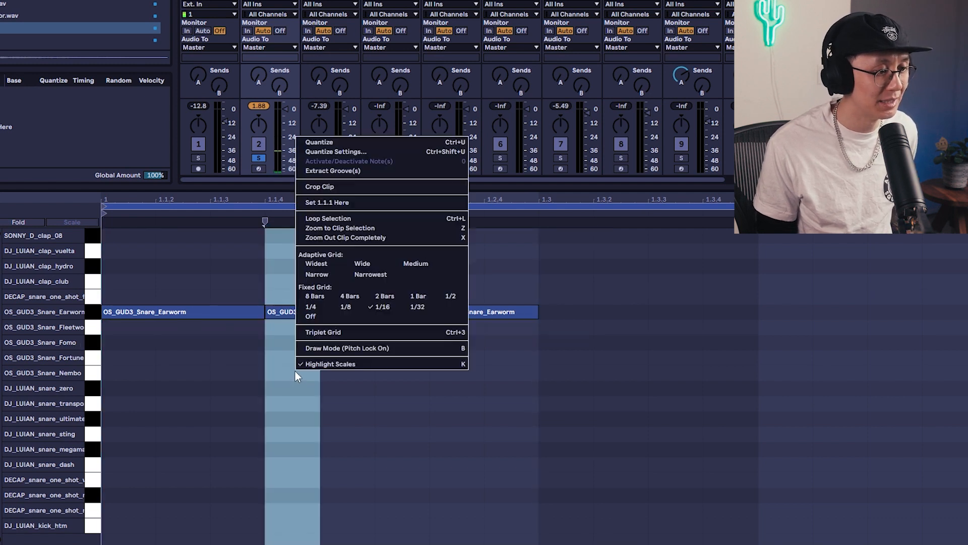
pyautogui.click(345, 307)
pyautogui.moveTo(264, 312)
pyautogui.mouseDown()
pyautogui.moveTo(197, 310)
pyautogui.moveTo(258, 315)
pyautogui.mouseUp()
pyautogui.click(265, 314)
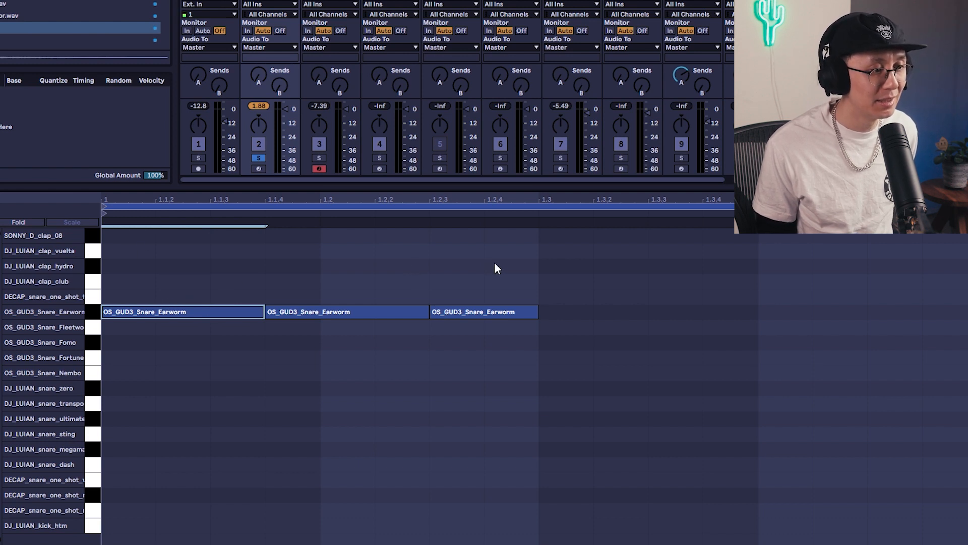
# - Duplicate the three-note OS_GUD3_Snare_Earworm pattern so the copy starts at 1.3, and play the rhythm
pyautogui.moveTo(509, 336); pyautogui.dragTo(104, 281)
pyautogui.hotkey('ctrl', 'd')
pyautogui.click(447, 391)
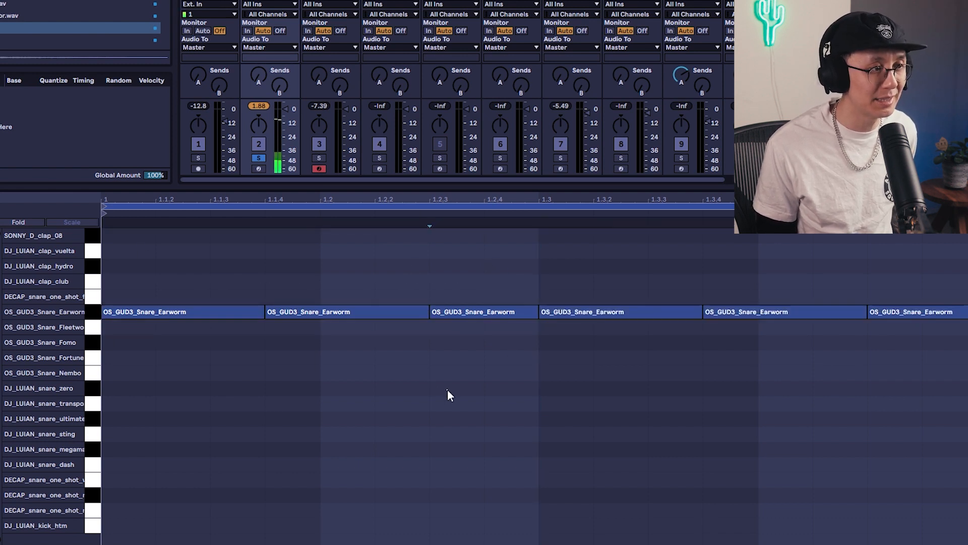
pyautogui.press('space')
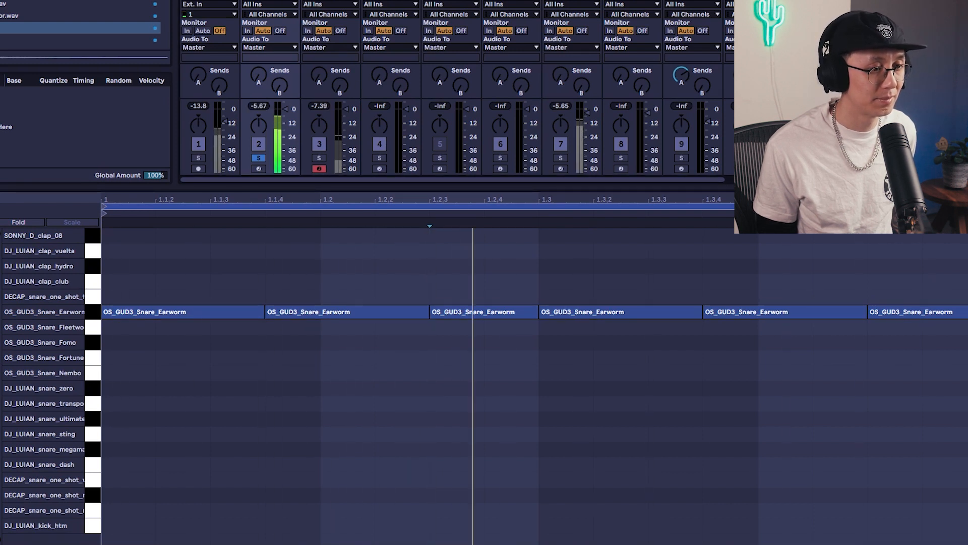
pyautogui.click(631, 273)
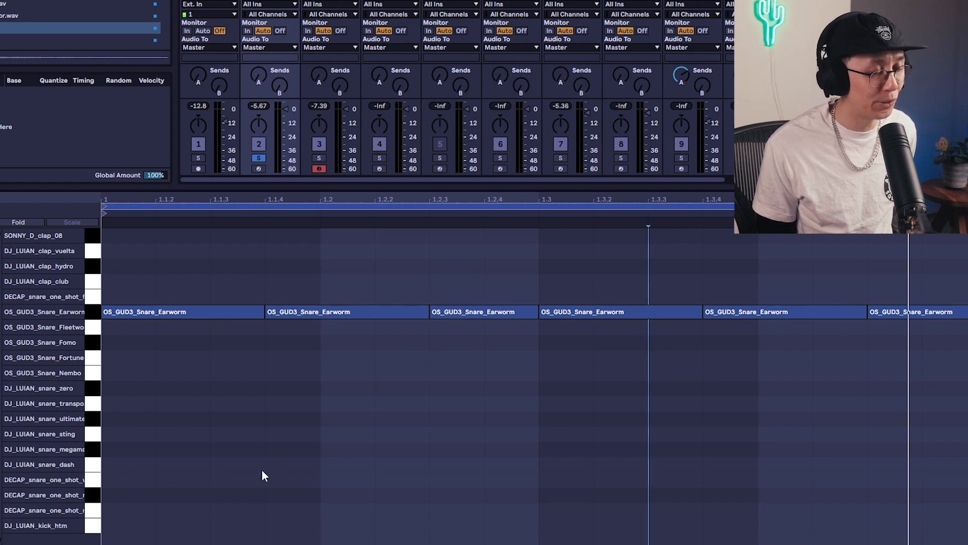
# - Add a 1/16 DJ_LUIAN_kick_htm note at 1 and a 1/16 DJ_LUIAN_clap_vuelta note at 1.3, and audition the loop
pyautogui.moveTo(263, 469); pyautogui.dragTo(101, 243)
pyautogui.click(129, 527)
pyautogui.doubleClick(133, 527)
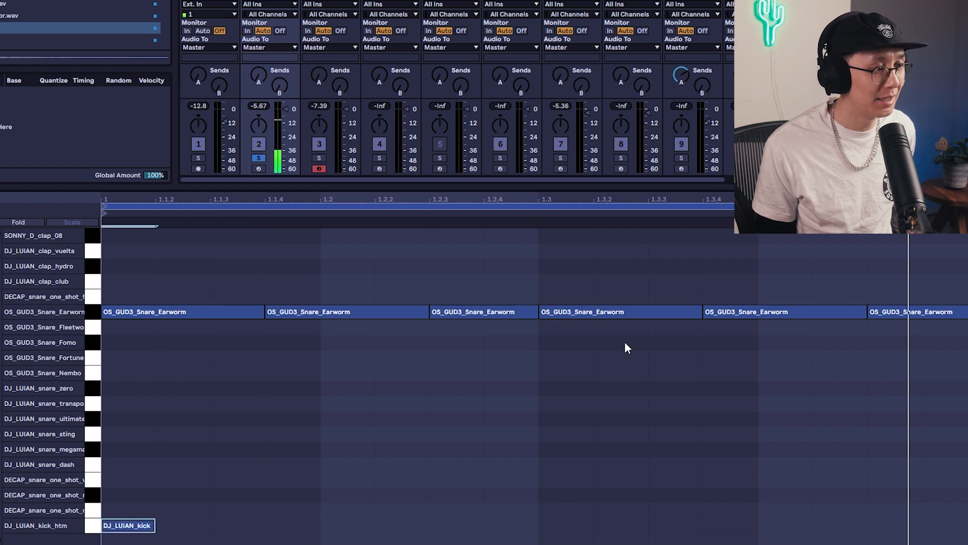
pyautogui.doubleClick(560, 251)
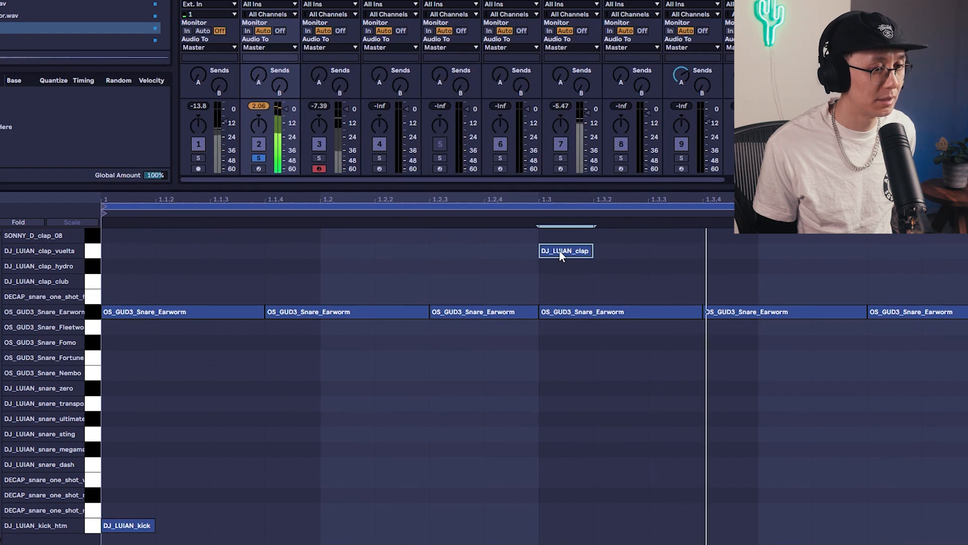
pyautogui.press('space')
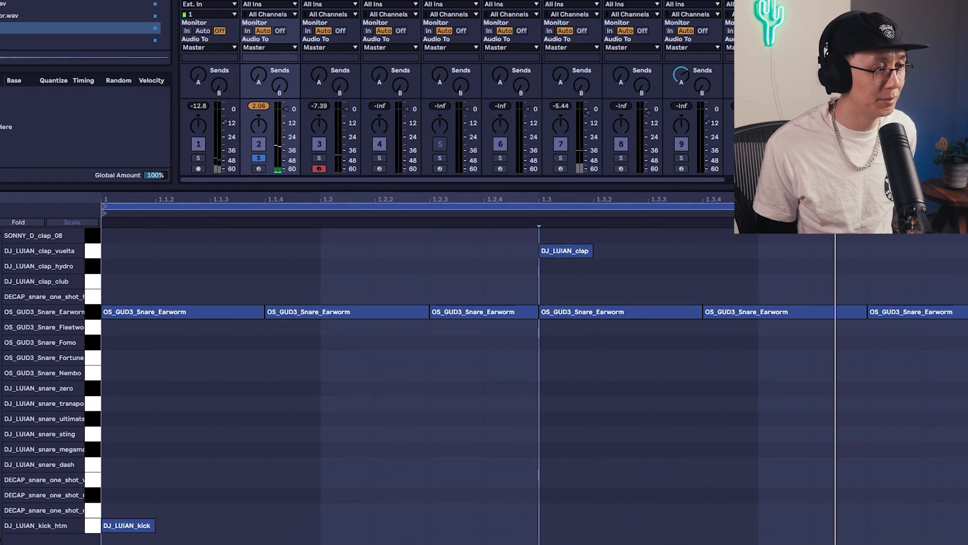
# - Duplicate the one-bar drum pattern into bar 2, move the copied kick to 2.2 and play it
pyautogui.hotkey('ctrl', 'd')
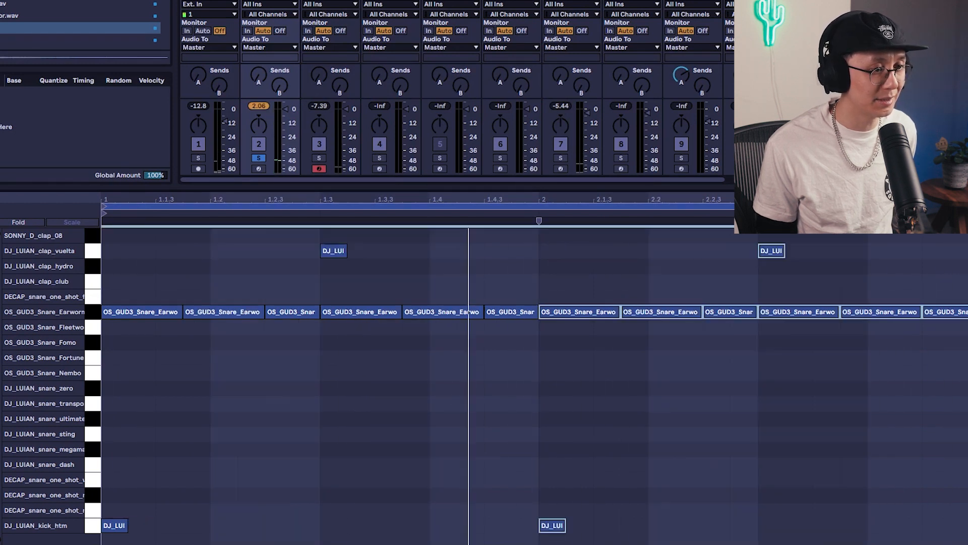
pyautogui.click(500, 394)
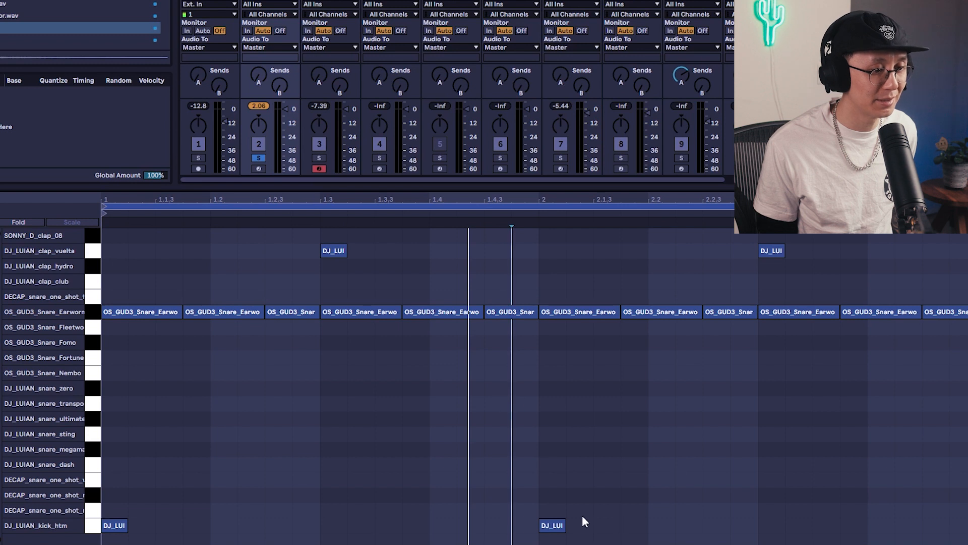
pyautogui.moveTo(553, 527); pyautogui.dragTo(662, 526)
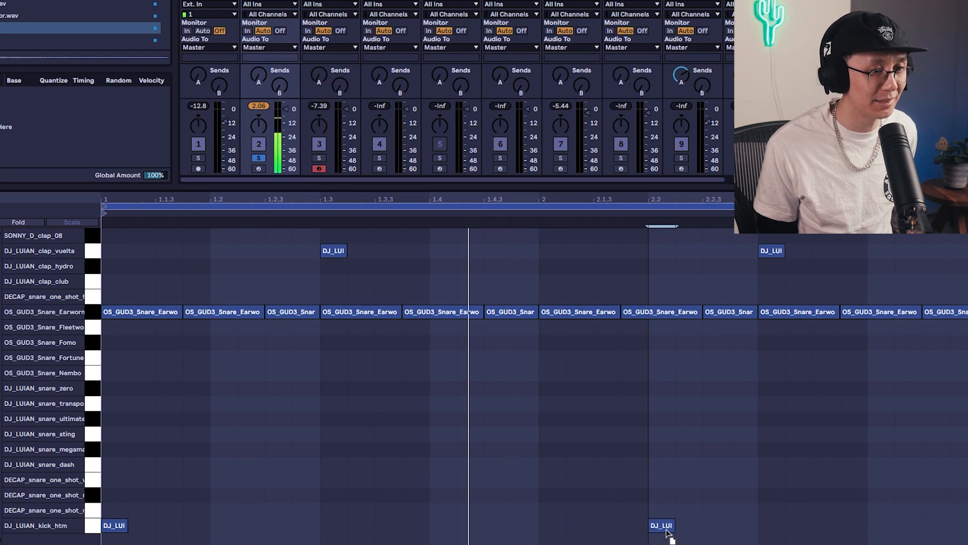
pyautogui.press('space')
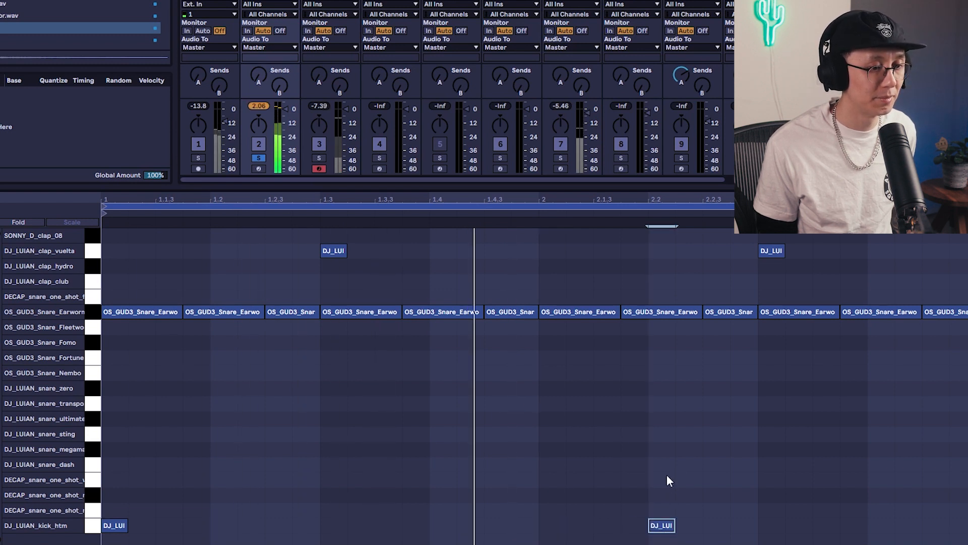
# - Move the second bar's clap to 2.4 and its kick to 2.3.3
pyautogui.click(772, 252)
pyautogui.keyDown('shift'); pyautogui.click(659, 528); pyautogui.keyUp('shift')
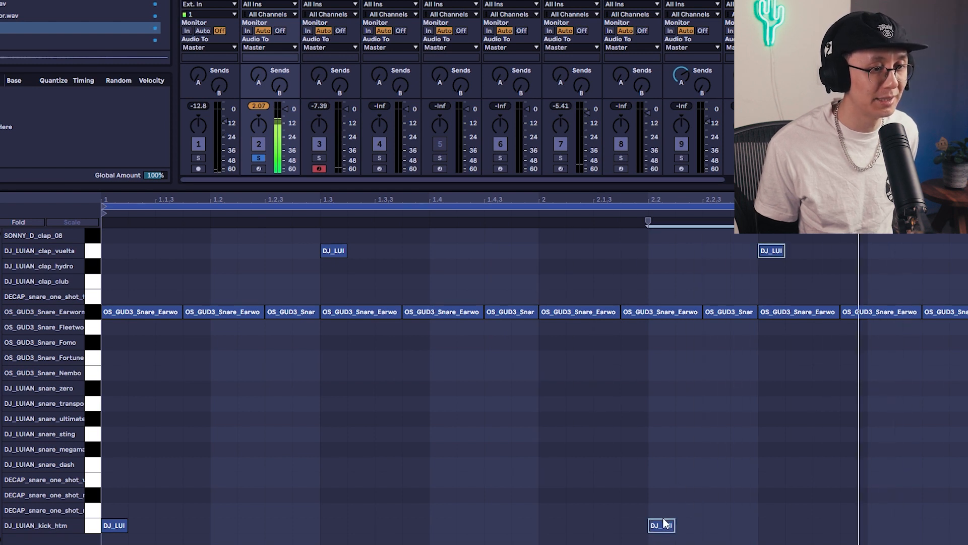
pyautogui.moveTo(772, 253); pyautogui.dragTo(881, 252)
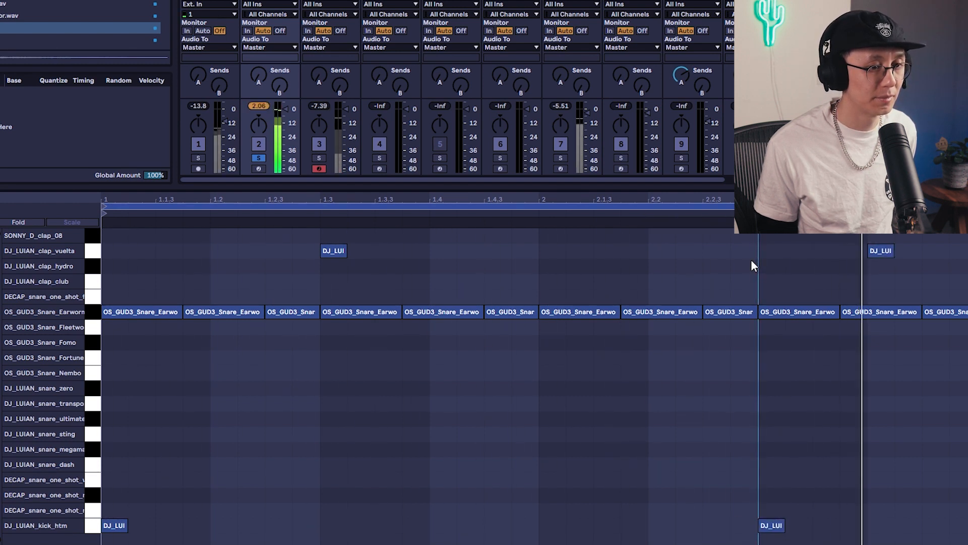
pyautogui.moveTo(776, 525); pyautogui.dragTo(828, 520)
pyautogui.click(793, 442)
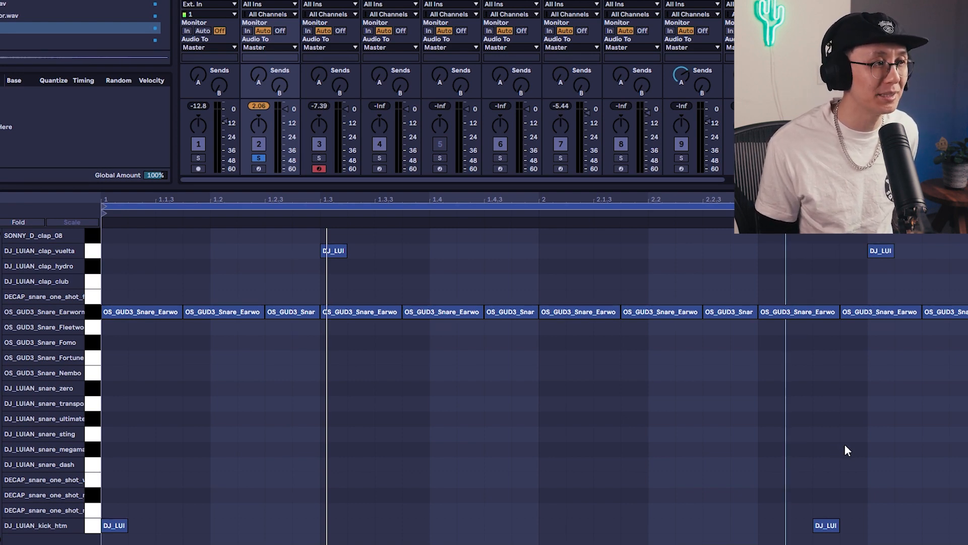
# - Listen to the audio clip on track 1 with that track soloed
pyautogui.hotkey('shift', 'Tab')
pyautogui.click(231, 439)
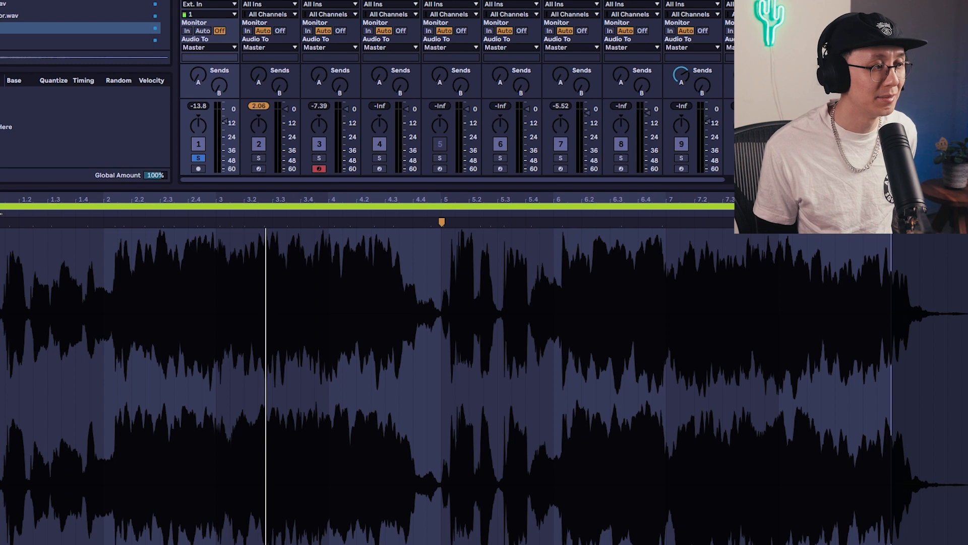
pyautogui.press('space')
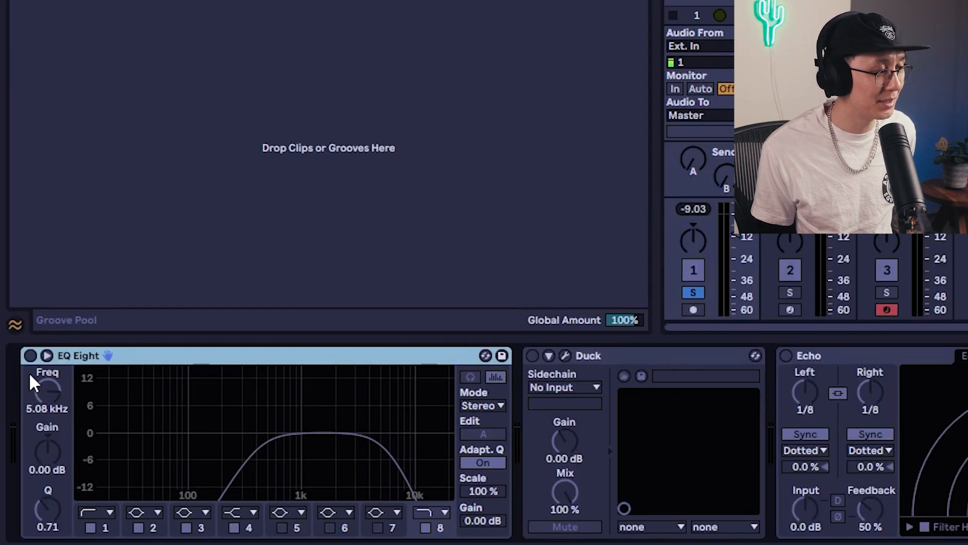
# - Turn on EQ Eight and Duck on track 1 and open Duck's plug-in window
pyautogui.click(31, 355)
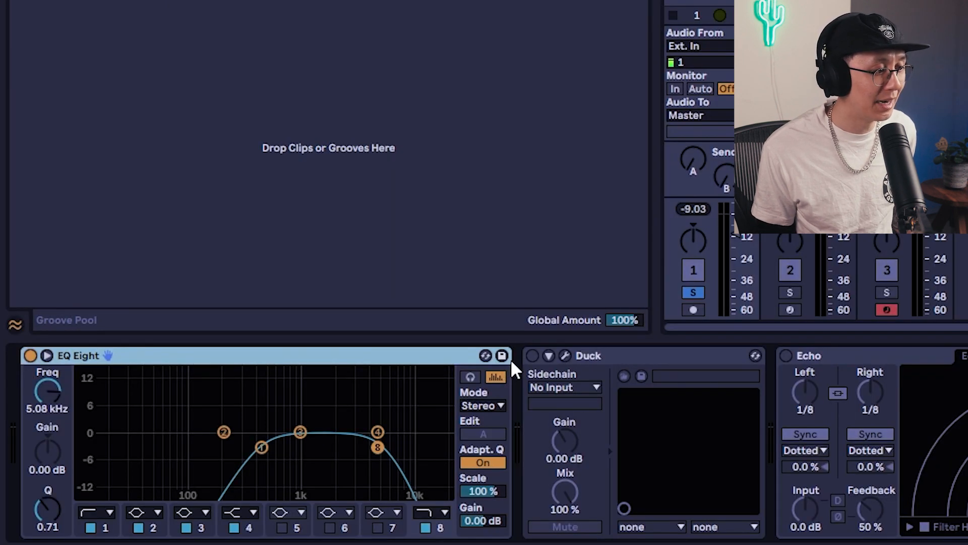
pyautogui.click(532, 356)
pyautogui.click(565, 355)
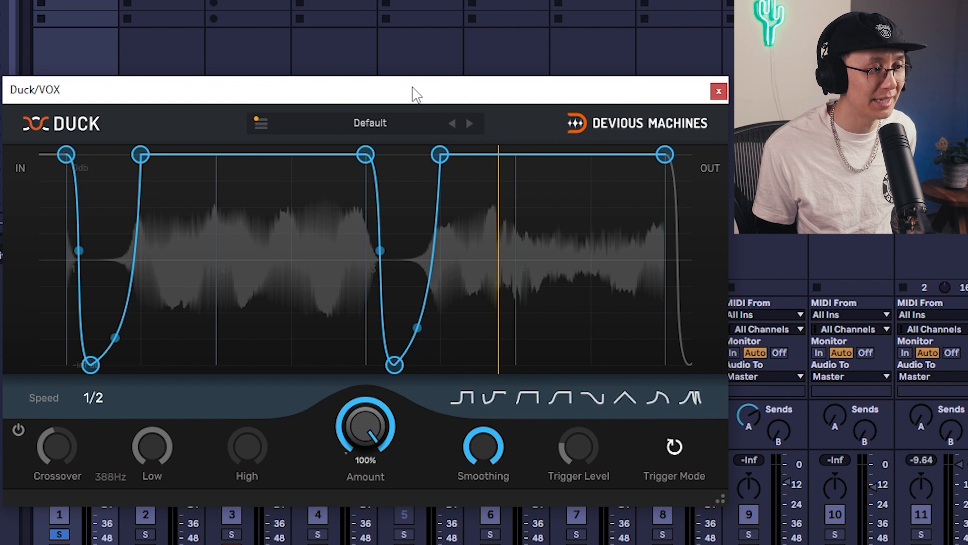
# - Listen to track 1 through Duck's volume curve and close the plug-in window
pyautogui.press('space')
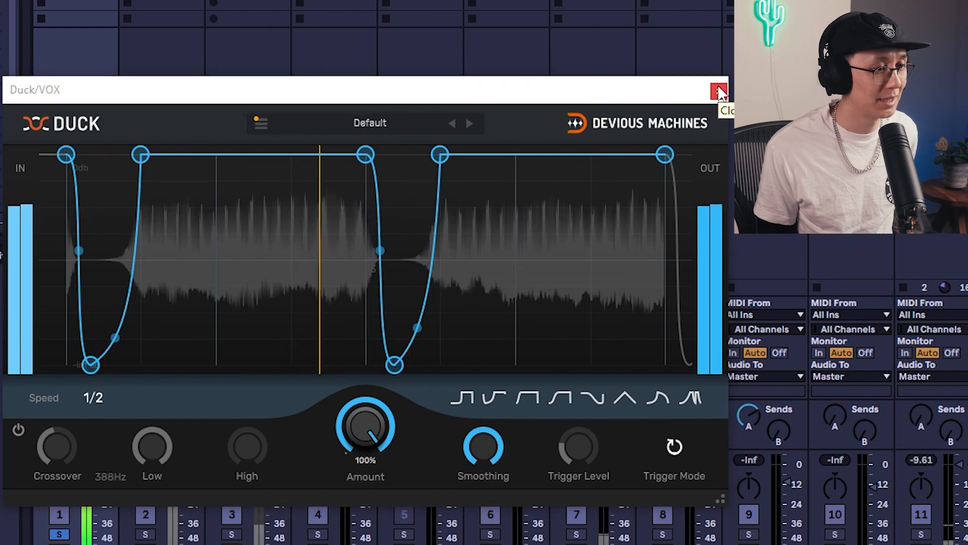
pyautogui.press('space')
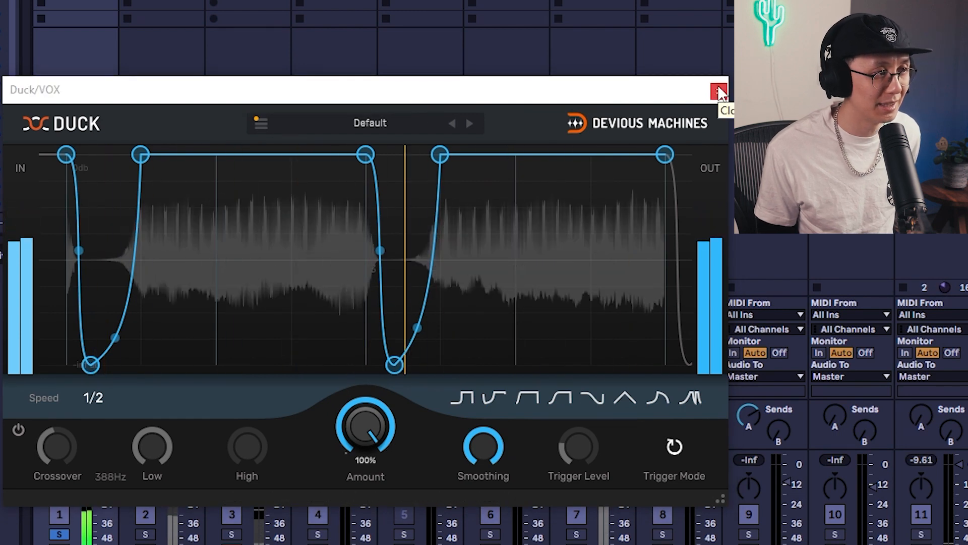
pyautogui.click(720, 91)
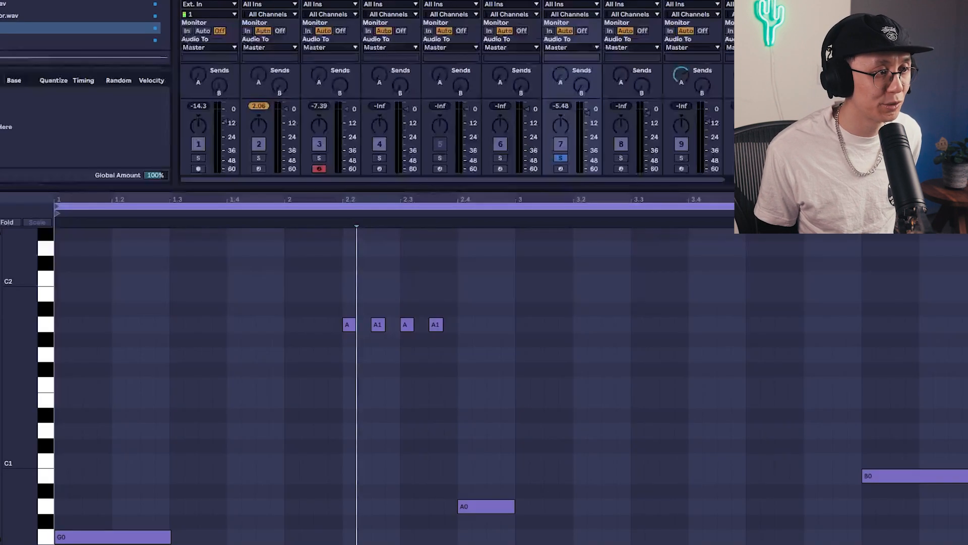
# - Examine and play track 7's soloed MIDI clip, with its notes and with its clip envelope shown
pyautogui.scroll(-2, 294, 400)
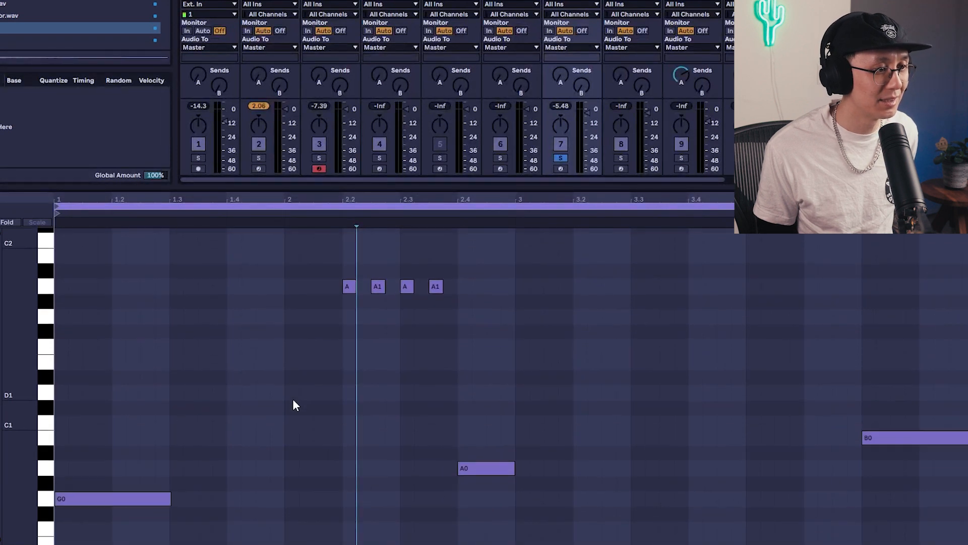
pyautogui.press('space')
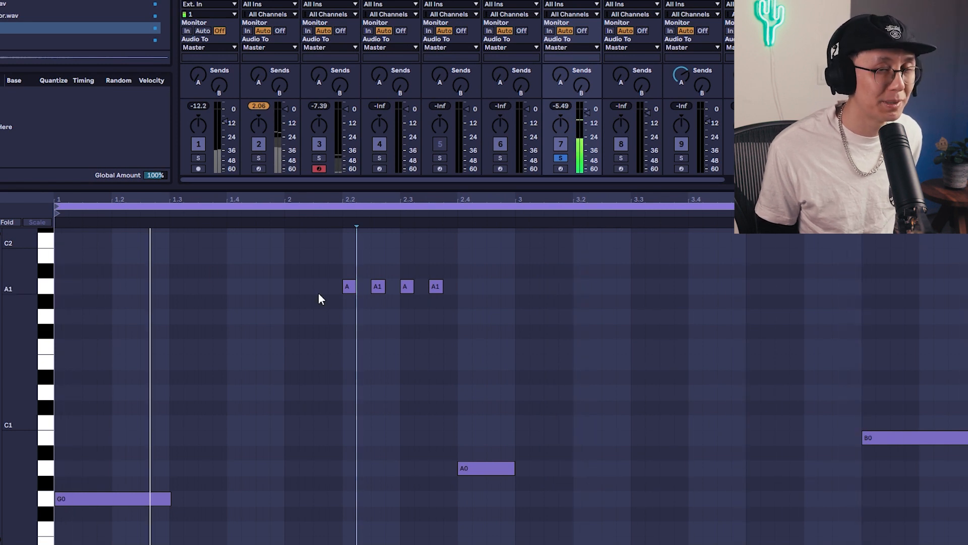
pyautogui.press('space')
pyautogui.click(240, 349)
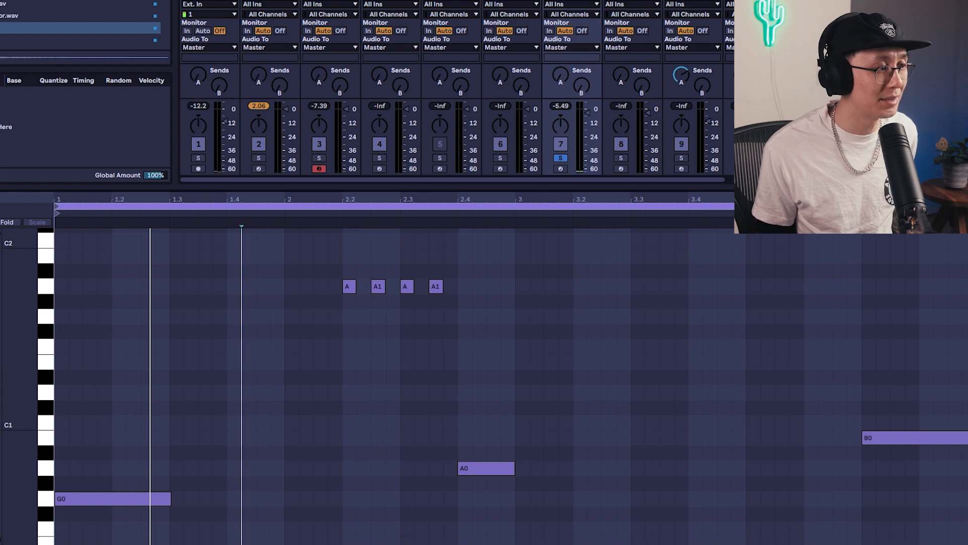
pyautogui.hotkey('alt', '2')
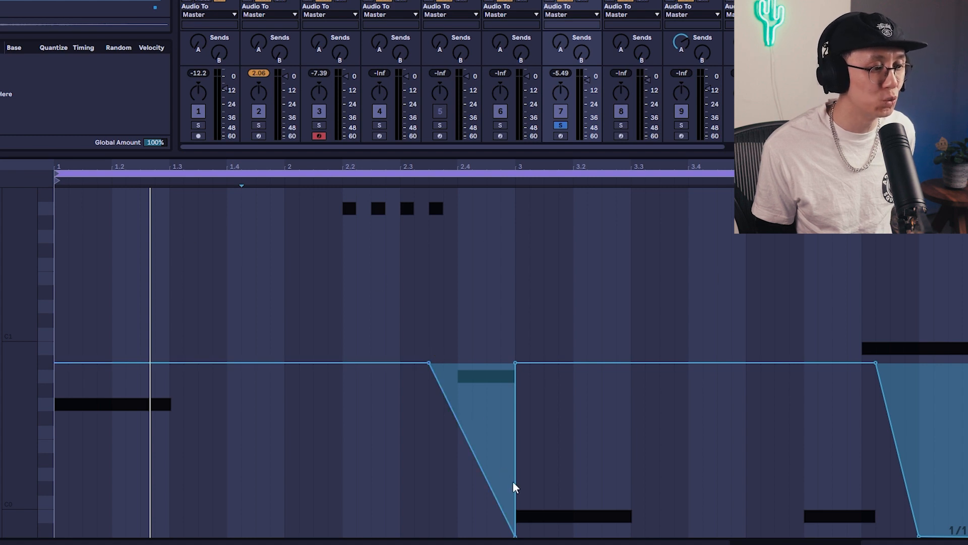
pyautogui.press('space')
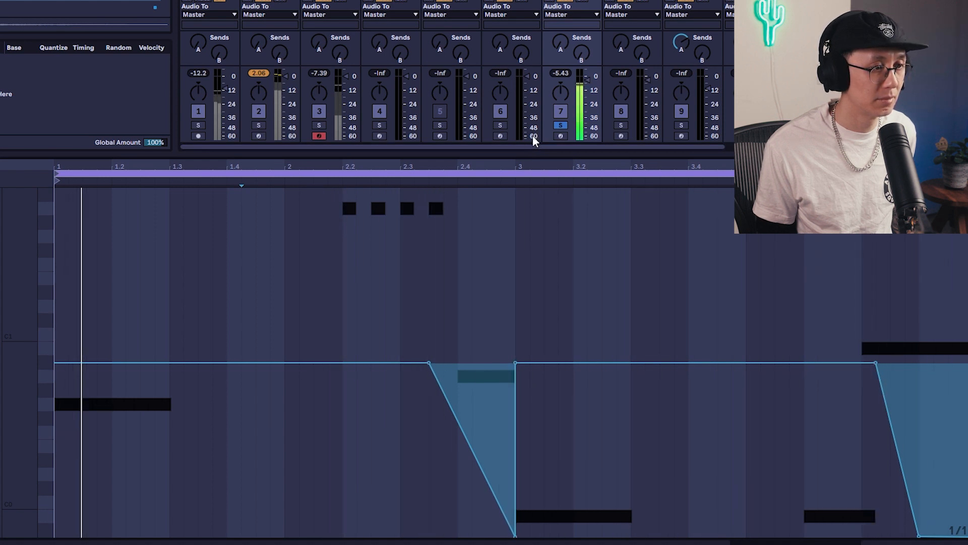
# - Switch the solo from track 7 to track 11 and play track 11's chord clip
pyautogui.click(561, 125)
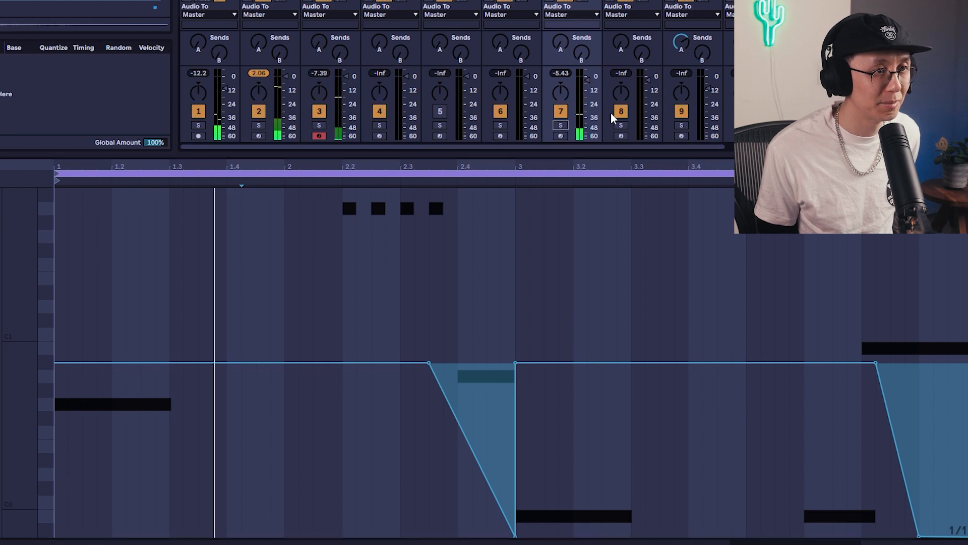
pyautogui.hscroll(3, 696, 126)
pyautogui.click(715, 126)
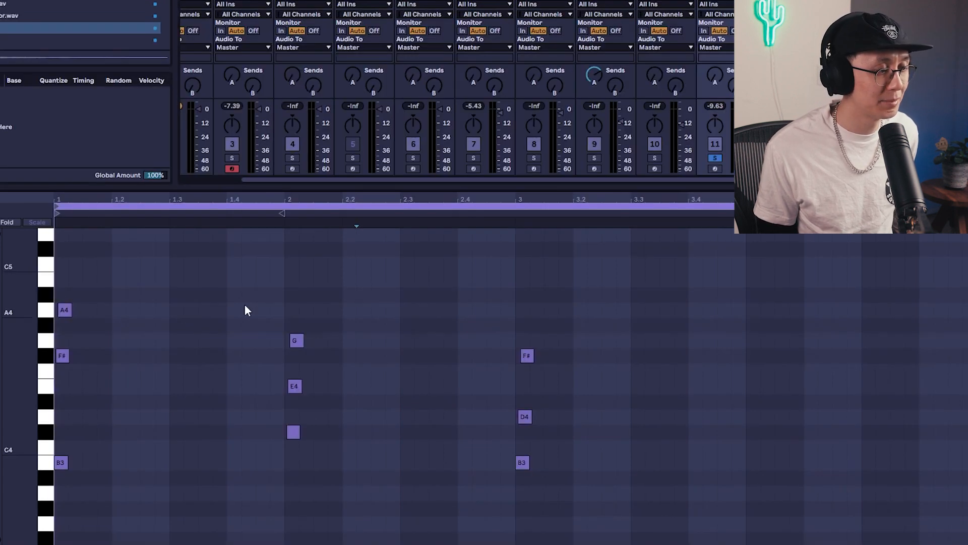
pyautogui.click(244, 305)
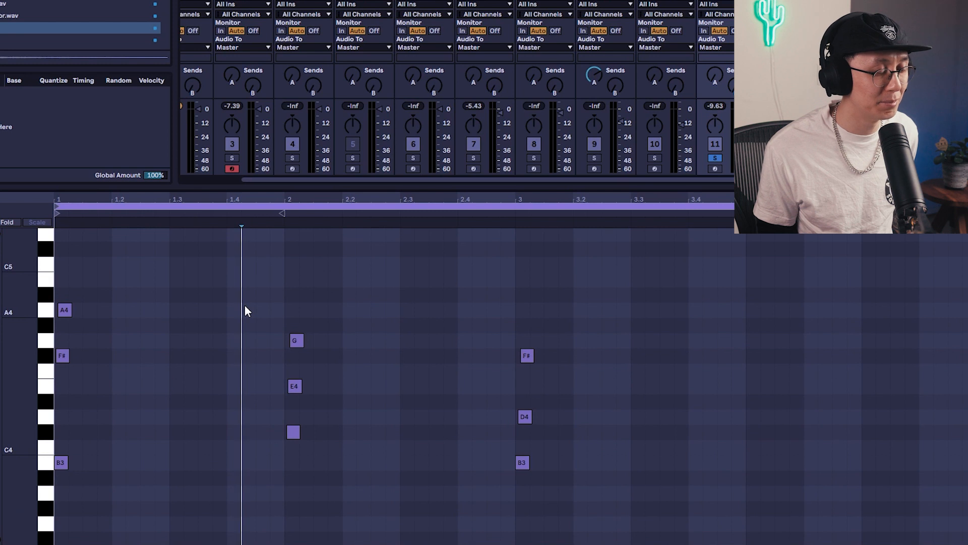
pyautogui.press('space')
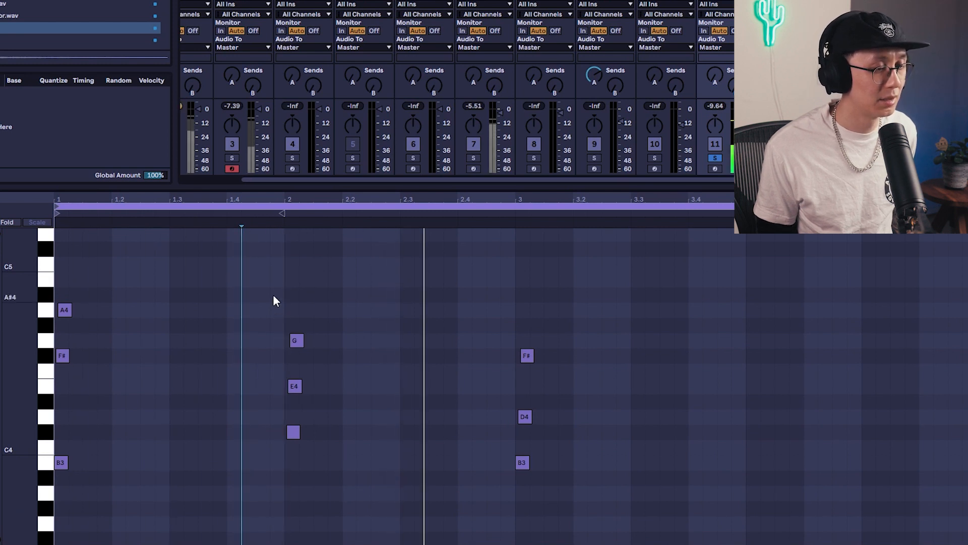
# - Zoom in on the chord at bar 2 and shift its E4 and G4 notes slightly later for a strummed feel
pyautogui.moveTo(289, 199); pyautogui.dragTo(338, 378)
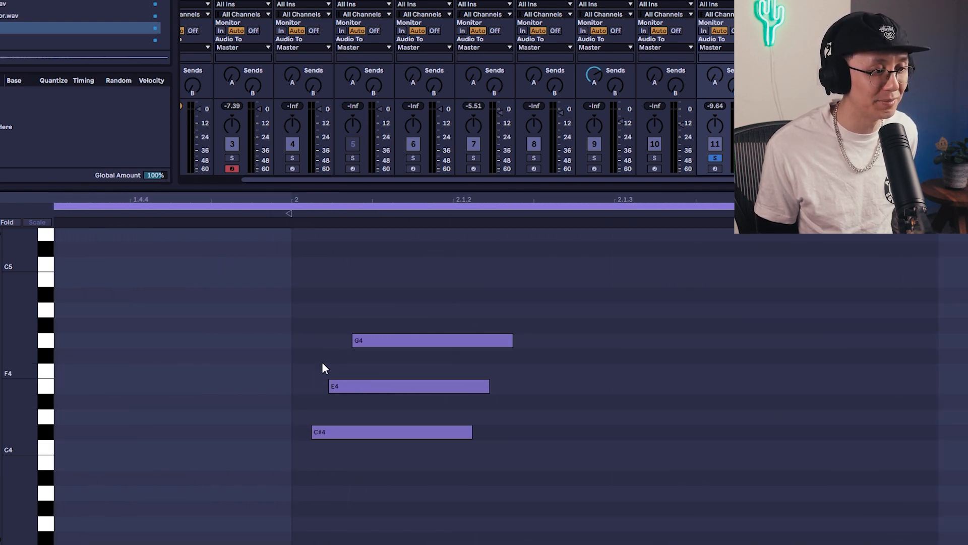
pyautogui.moveTo(341, 387); pyautogui.dragTo(344, 389)
pyautogui.moveTo(362, 344); pyautogui.dragTo(364, 345)
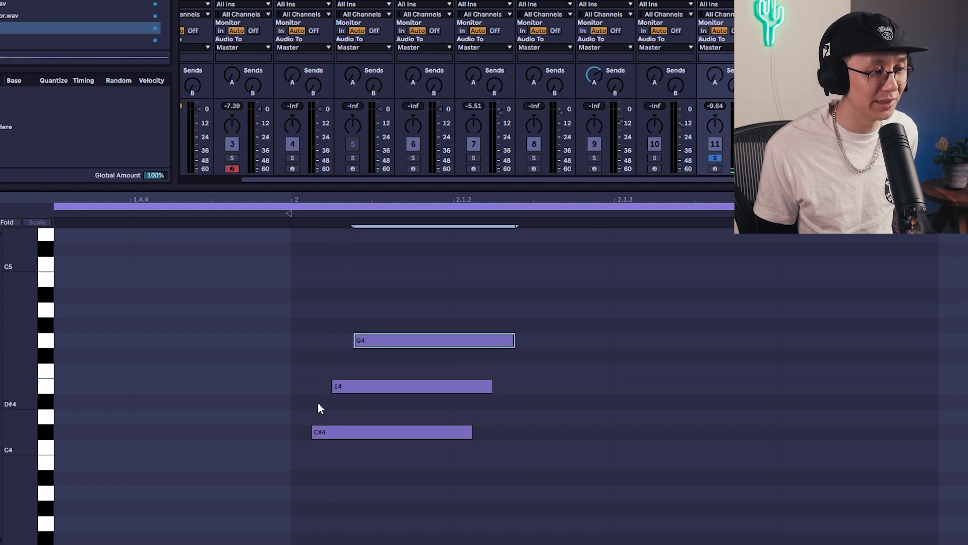
# - Quantize the C#4, E4 and G4 notes of the bar 2 chord, listen to them, and undo the quantization
pyautogui.moveTo(393, 196); pyautogui.dragTo(335, 536)
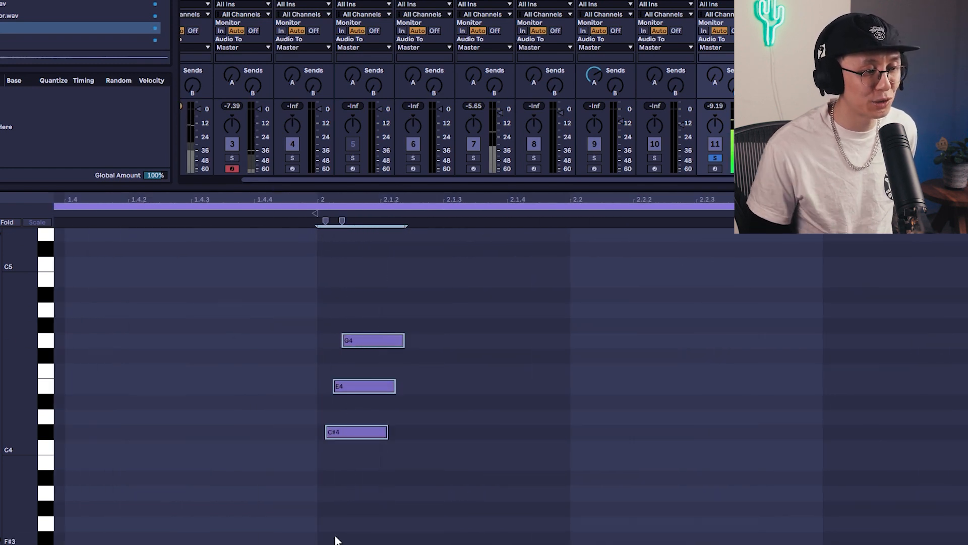
pyautogui.hotkey('ctrl', 'u')
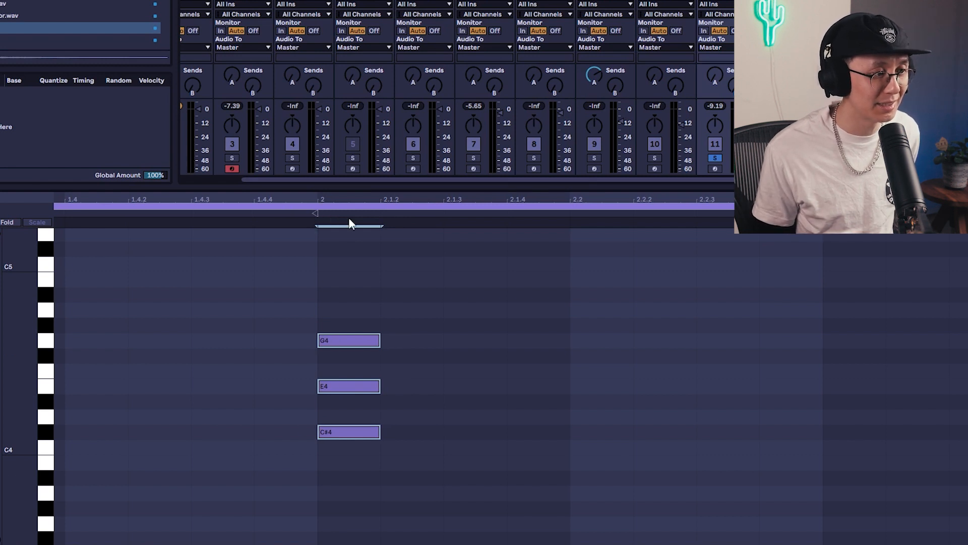
pyautogui.press('space')
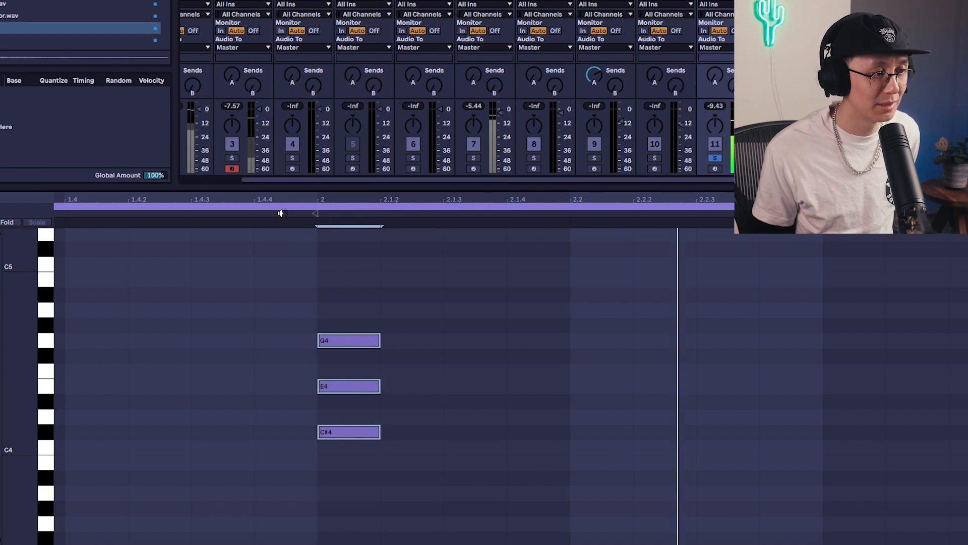
pyautogui.press('space')
pyautogui.hotkey('ctrl', 'z')
pyautogui.press('space')
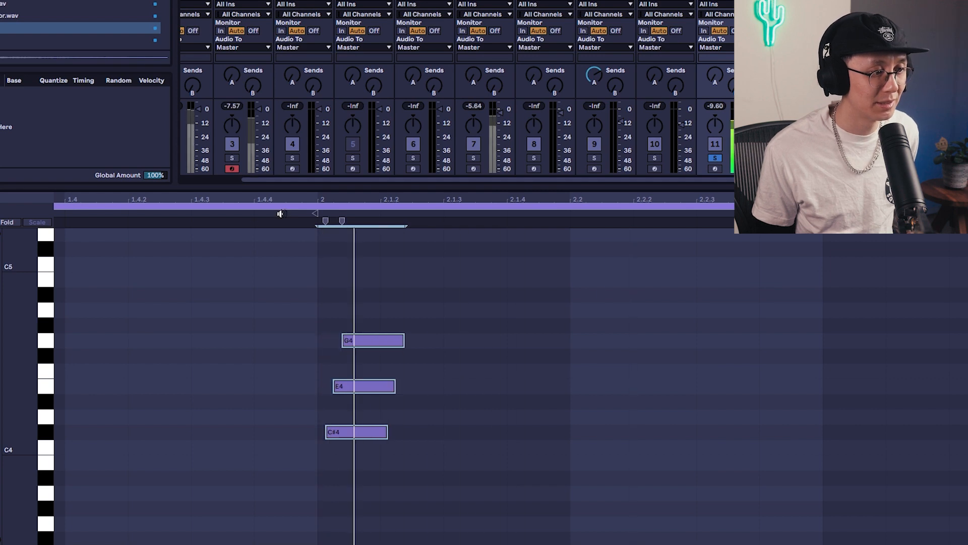
# - Play the strummed chord clip again and turn off track 11's solo to hear it with the other tracks
pyautogui.click(280, 214)
pyautogui.press('space')
pyautogui.hotkey('shift', 'Tab')
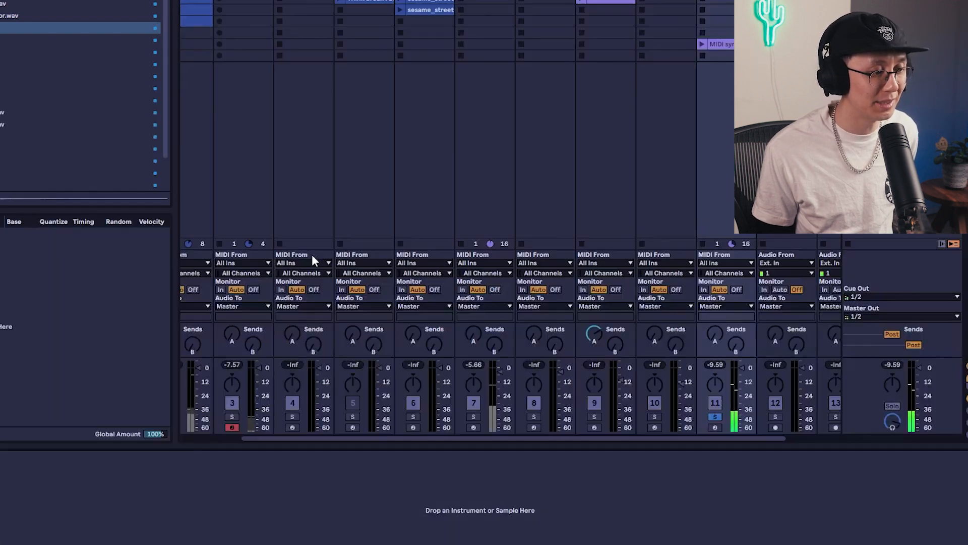
pyautogui.hotkey('shift', 'Tab')
pyautogui.press('space')
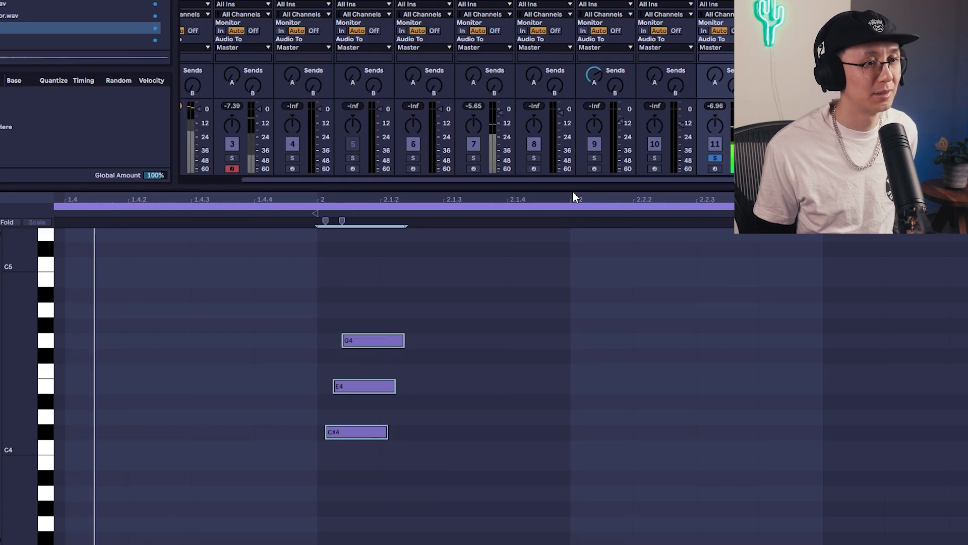
pyautogui.click(714, 157)
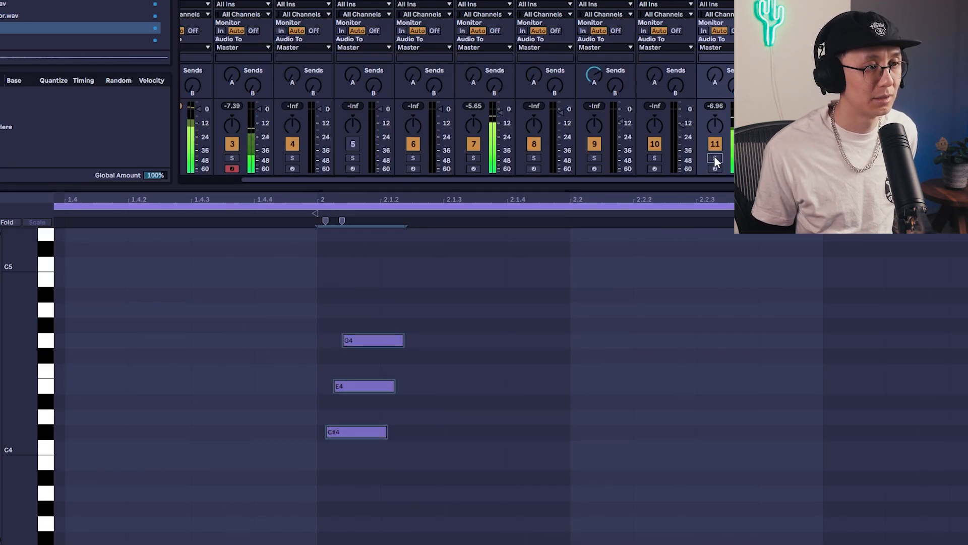
# - Return to the first mixer tracks and open track 2's drum clip to examine its snare, clap and kick notes
pyautogui.moveTo(682, 180); pyautogui.dragTo(620, 179)
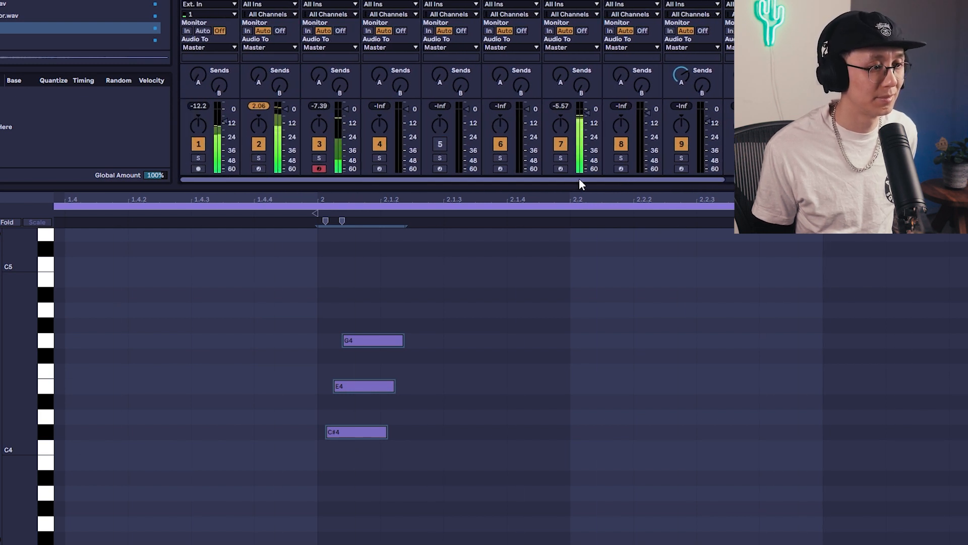
pyautogui.moveTo(600, 182); pyautogui.dragTo(441, 193)
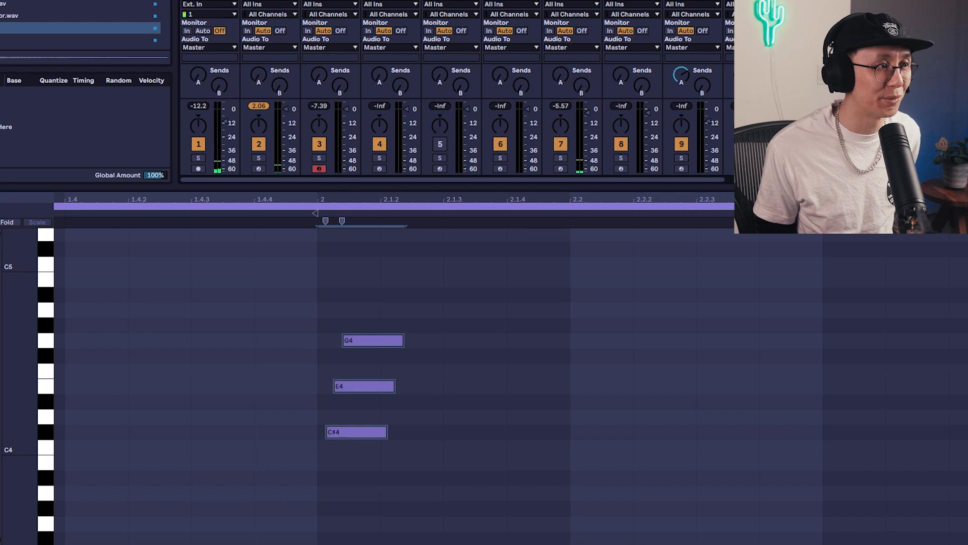
pyautogui.hotkey('shift', 'Tab')
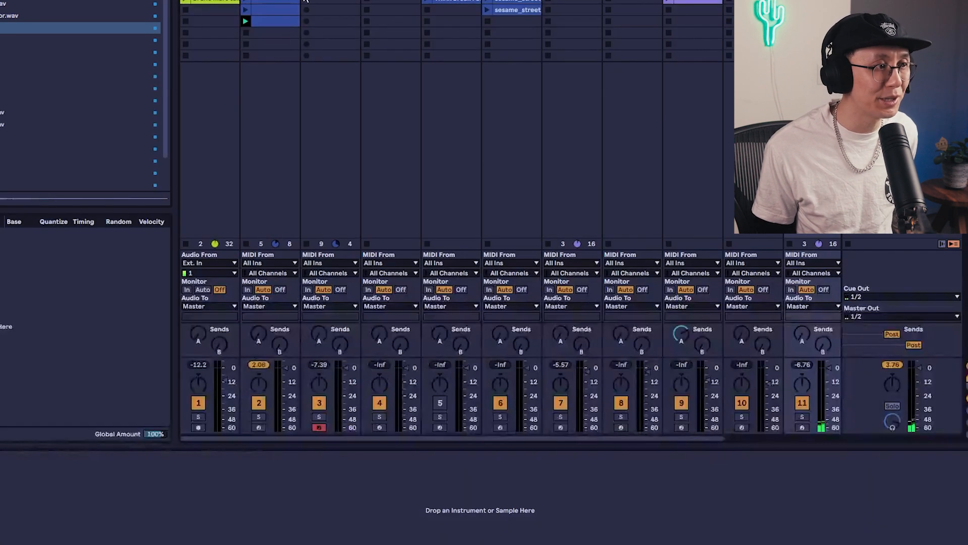
pyautogui.click(286, 18)
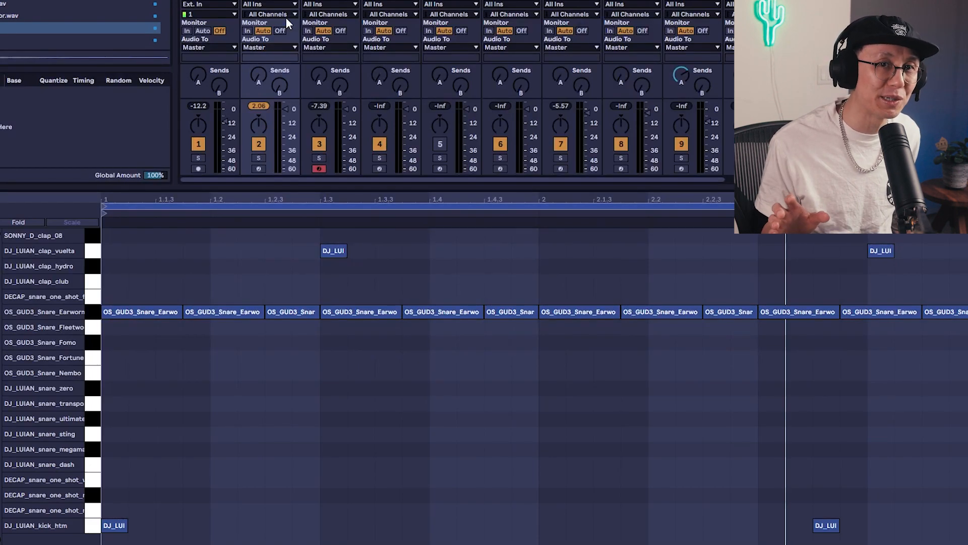
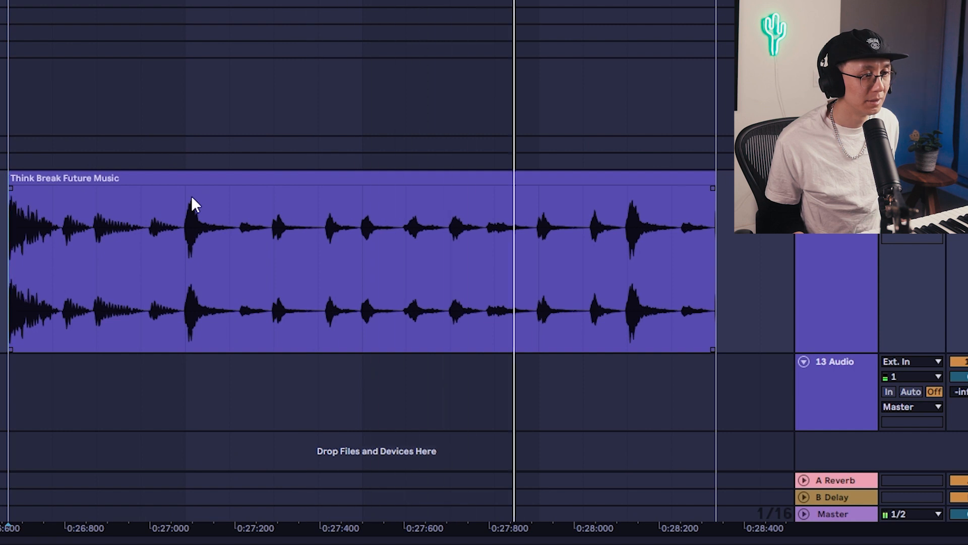
# - Cut the Think Break clip down to a three-sixteenth slice starting at its first snare hit, deleting the audio before and after
pyautogui.click(183, 234)
pyautogui.hotkey('ctrl', 'e')
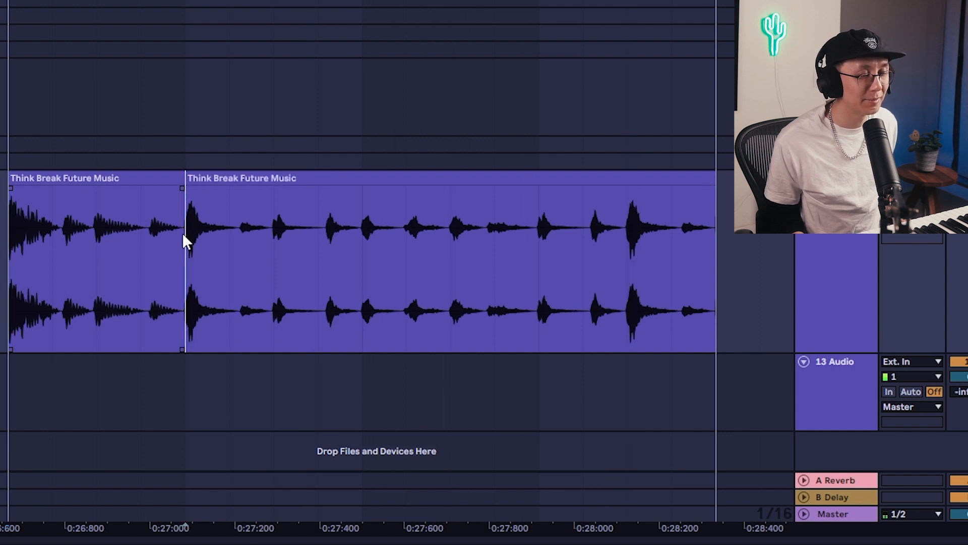
pyautogui.click(143, 178)
pyautogui.press('Delete')
pyautogui.moveTo(186, 236); pyautogui.dragTo(314, 231)
pyautogui.hotkey('ctrl', 'e')
pyautogui.click(346, 177)
pyautogui.press('Delete')
# - Move the snare slice to the loop start, repeat it into a half-bar pattern of 3, 3 and 2 sixteenths, and play it
pyautogui.moveTo(275, 185); pyautogui.dragTo(89, 193)
pyautogui.hotkey('ctrl', 'd')
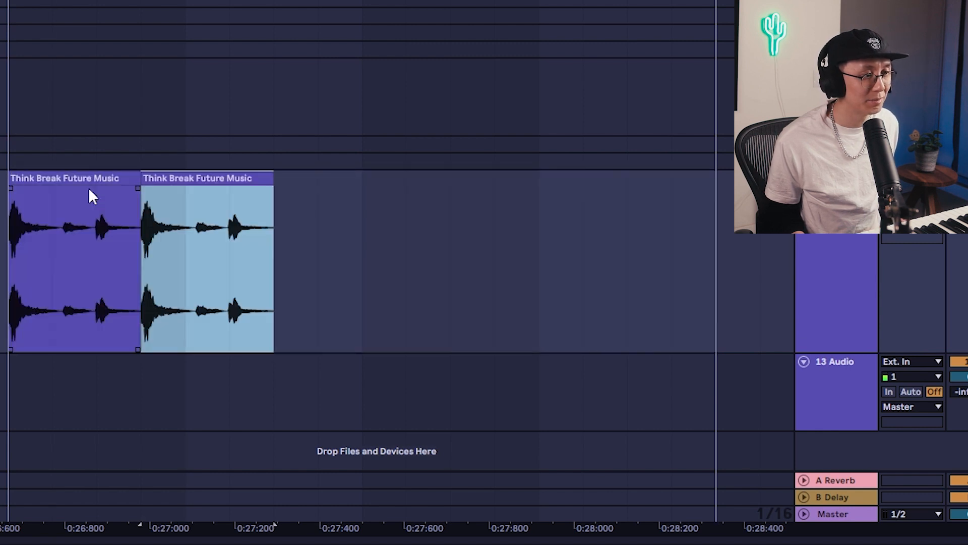
pyautogui.hotkey('ctrl', 'd')
pyautogui.click(409, 234)
pyautogui.moveTo(407, 235); pyautogui.dragTo(14, 244)
pyautogui.press('space')
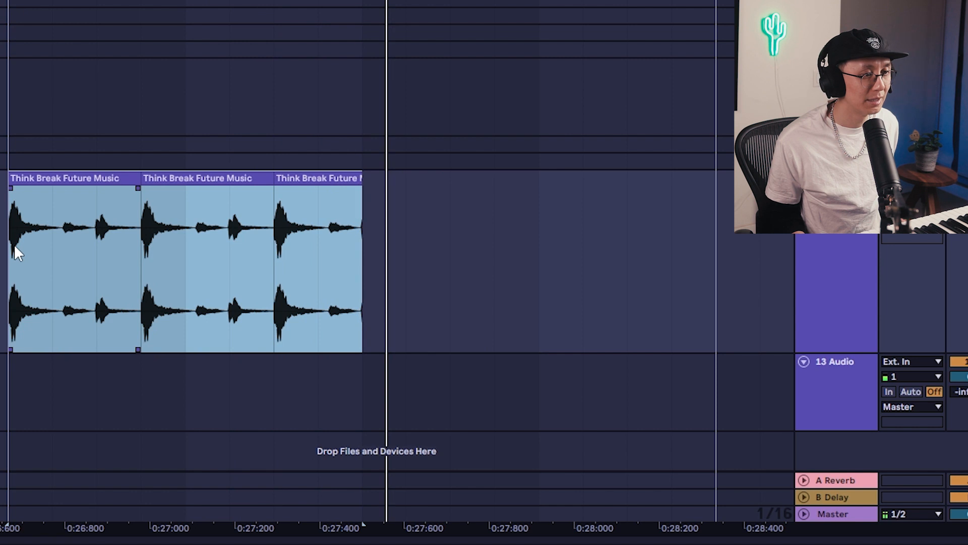
# - Duplicate the half-bar snare pattern to fill one bar, and duplicate that bar to make two bars
pyautogui.hotkey('ctrl', 'd')
pyautogui.press('space')
pyautogui.keyDown('shift'); pyautogui.click(109, 179); pyautogui.keyUp('shift')
pyautogui.press('space')
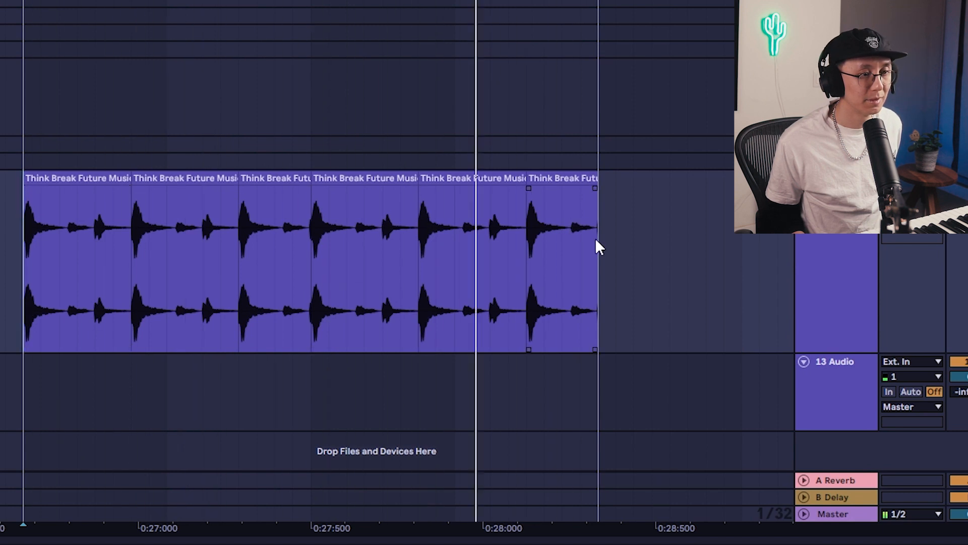
pyautogui.moveTo(595, 238); pyautogui.dragTo(25, 258)
pyautogui.press('-')
pyautogui.hotkey('ctrl', 'd')
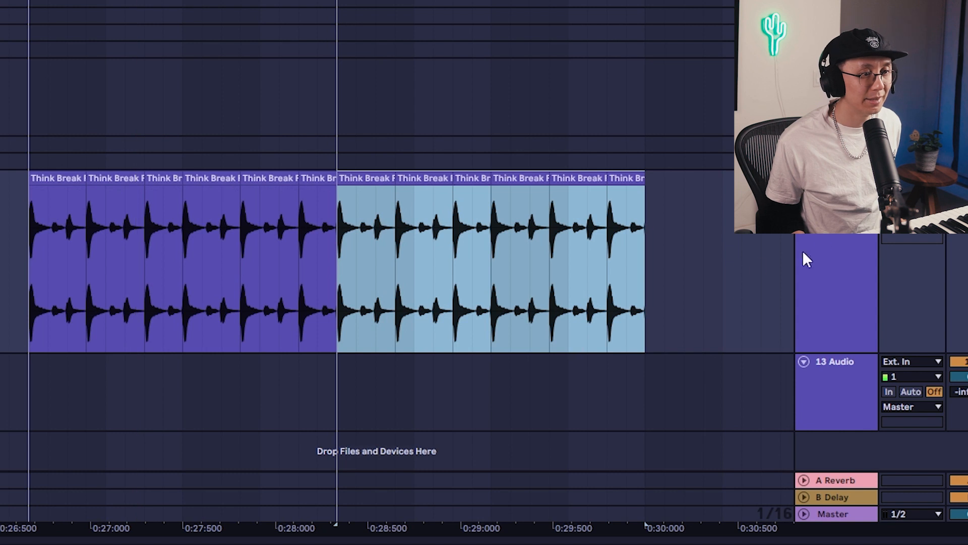
# - Copy a thirty-second-note snare slice from the last clip to track 13 and repeat it as a roll across the final beat
pyautogui.press('+')
pyautogui.press('+')
pyautogui.click(615, 239)
pyautogui.moveTo(600, 239); pyautogui.dragTo(577, 234)
pyautogui.moveTo(585, 177); pyautogui.dragTo(507, 377)
pyautogui.hotkey('ctrl', 'd')
pyautogui.hotkey('ctrl', 'd')
pyautogui.hotkey('ctrl', 'd')
pyautogui.hotkey('ctrl', 'd')
pyautogui.hotkey('ctrl', 'd')
pyautogui.hotkey('ctrl', 'd')
pyautogui.hotkey('ctrl', 'd')
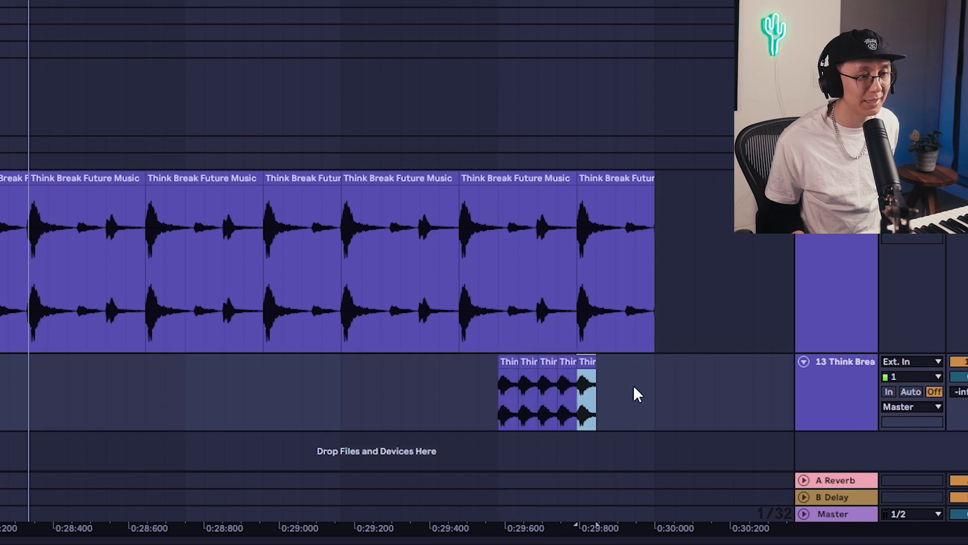
# - Play the two-bar break loop together with the snare roll on track 13
pyautogui.press('a')
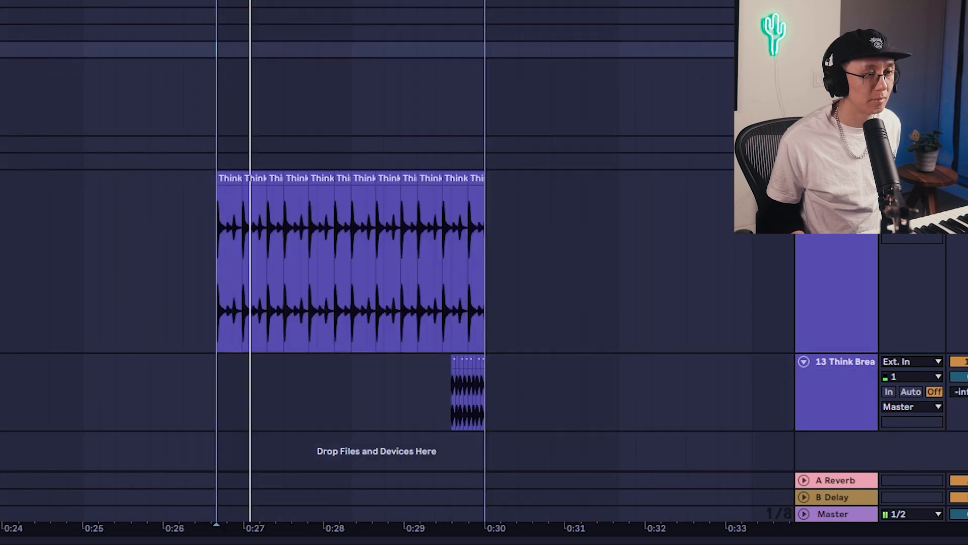
pyautogui.press('+')
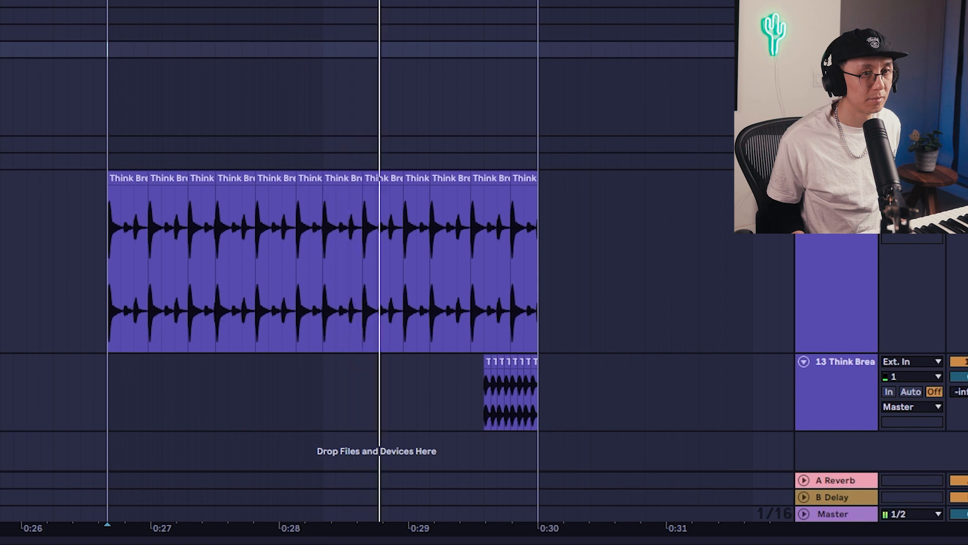
pyautogui.press('space')
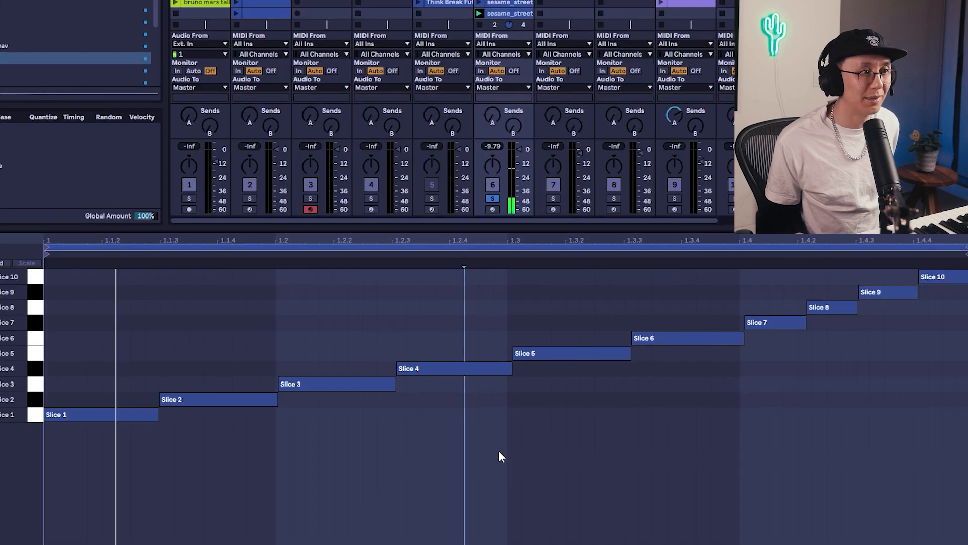
# - Play track 6's sliced clip and delete every note except Slice 6 and Slice 7
pyautogui.click(508, 448)
pyautogui.press('space')
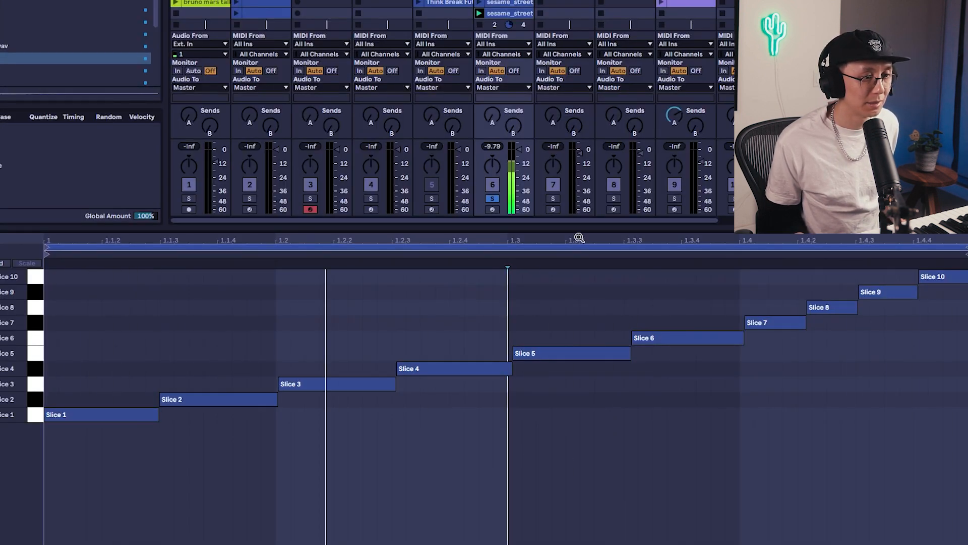
pyautogui.moveTo(691, 421); pyautogui.dragTo(835, 280)
pyautogui.moveTo(545, 277); pyautogui.dragTo(45, 502)
pyautogui.press('Delete')
pyautogui.click(856, 348)
pyautogui.moveTo(841, 337); pyautogui.dragTo(966, 275)
pyautogui.press('Delete')
# - Move Slice 6 and Slice 7 to the clip start and repeat them into a half-bar pattern ending on a third Slice 6
pyautogui.moveTo(819, 281); pyautogui.dragTo(608, 359)
pyautogui.moveTo(671, 338); pyautogui.dragTo(83, 342)
pyautogui.hotkey('ctrl', 'd')
pyautogui.hotkey('ctrl', 'd')
pyautogui.moveTo(626, 281); pyautogui.dragTo(512, 322)
pyautogui.press('Delete')
pyautogui.click(503, 337)
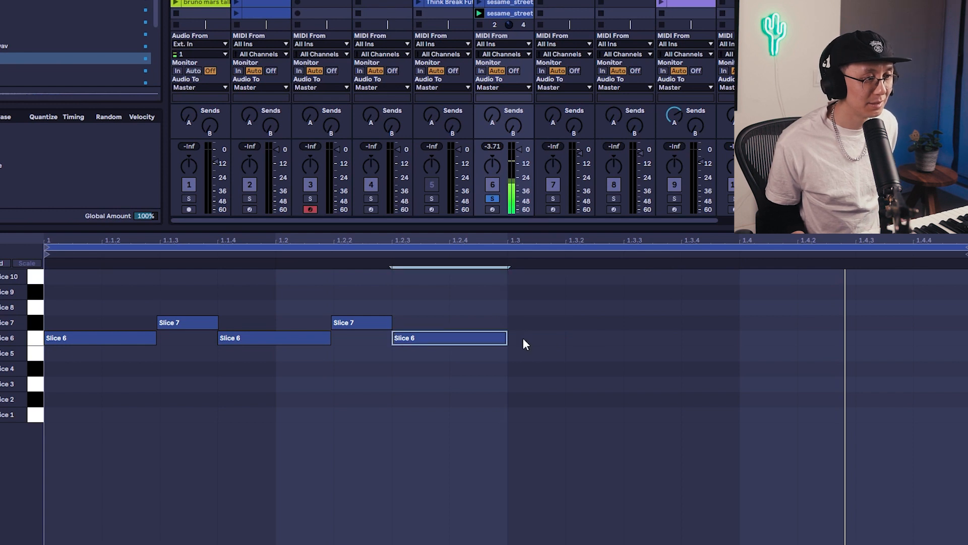
# - Duplicate the half-bar slice pattern to fill the bar and extend the pattern across four bars
pyautogui.moveTo(484, 295); pyautogui.dragTo(41, 407)
pyautogui.hotkey('ctrl', 'd')
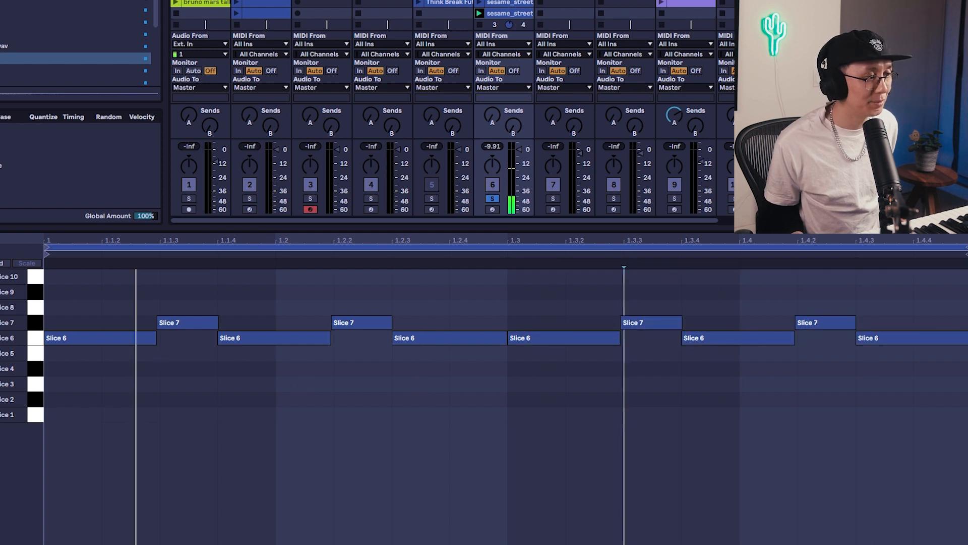
pyautogui.hotkey('ctrl', 'd')
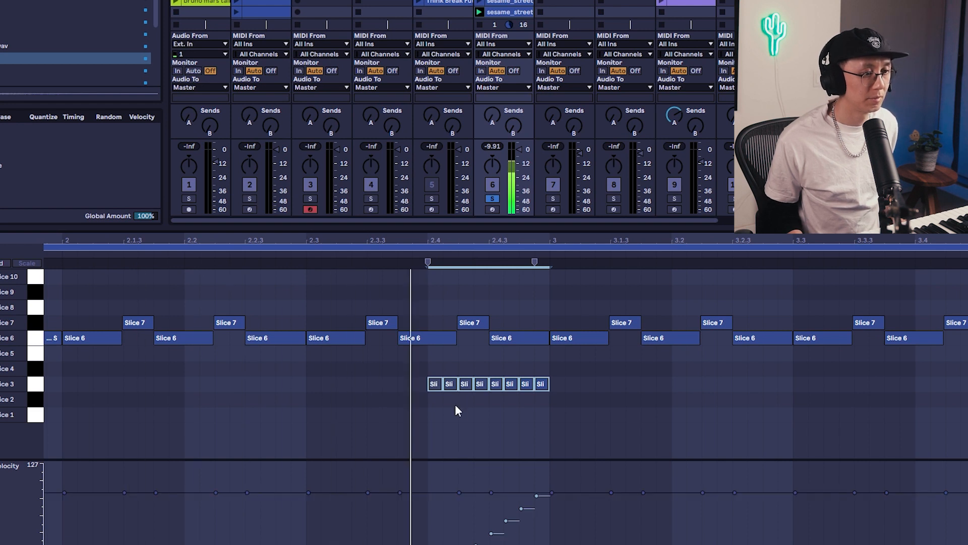
# - Copy the Slice 3 roll to 4.3 as sixteenth notes and draw single Slice 3 hits just before 2, 2.3, 3.3 and 4
pyautogui.moveTo(482, 240); pyautogui.dragTo(476, 207)
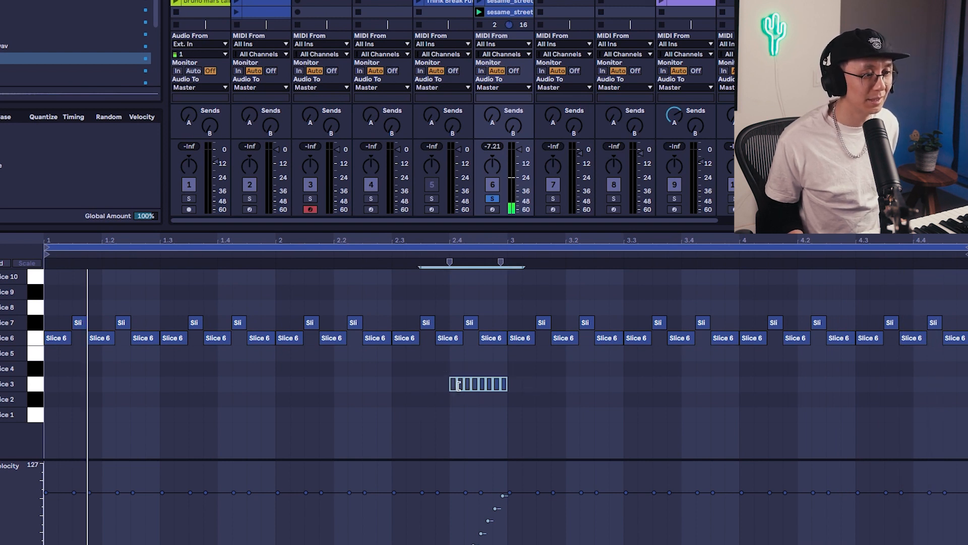
pyautogui.moveTo(453, 392); pyautogui.dragTo(856, 397)
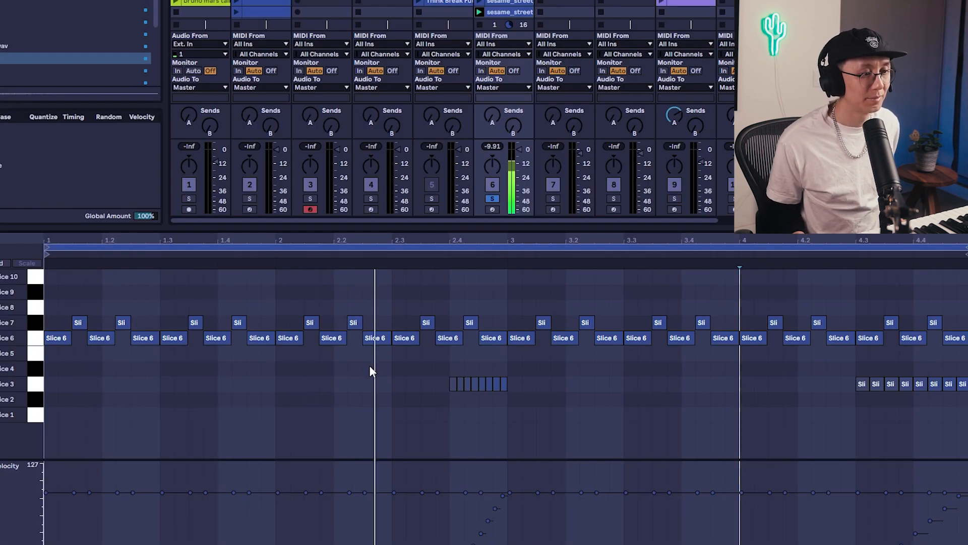
pyautogui.press('b')
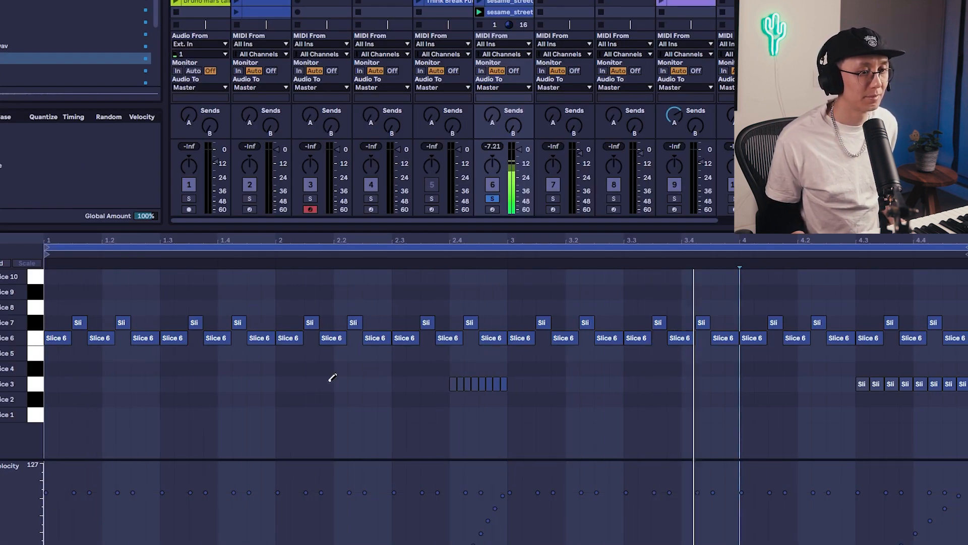
pyautogui.click(268, 383)
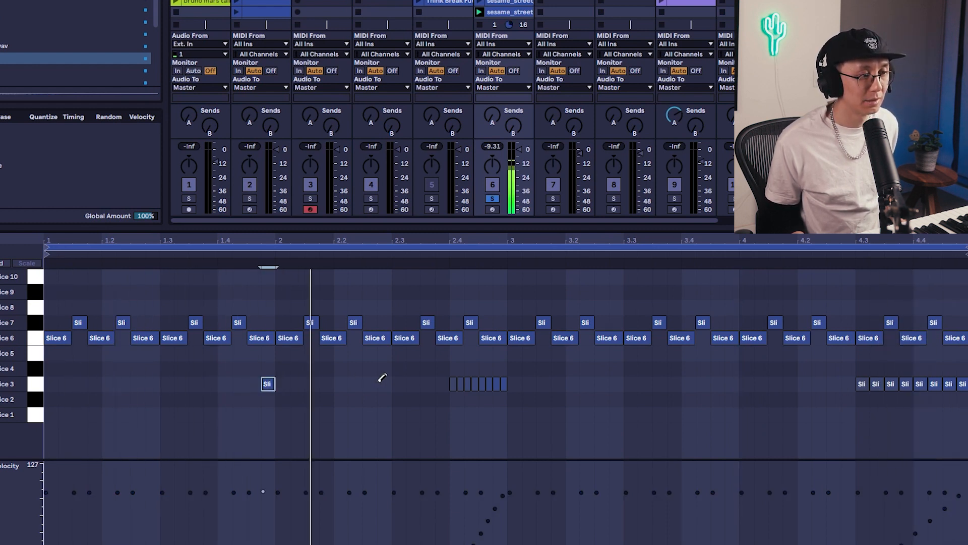
pyautogui.click(731, 383)
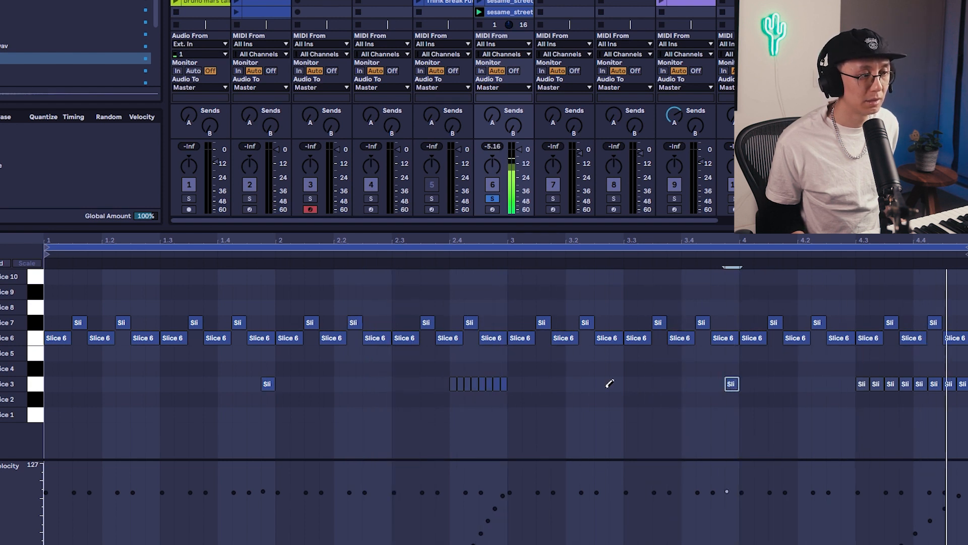
pyautogui.click(383, 383)
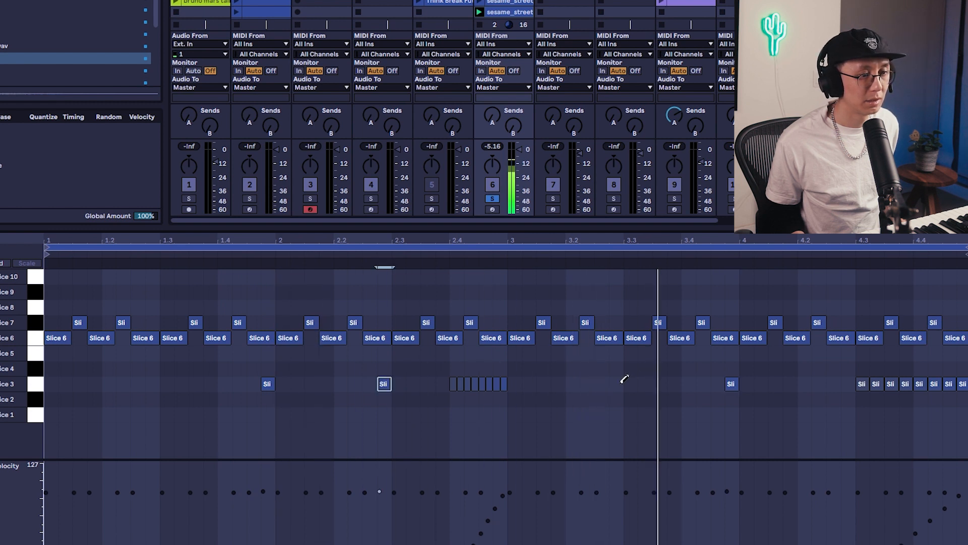
pyautogui.click(615, 384)
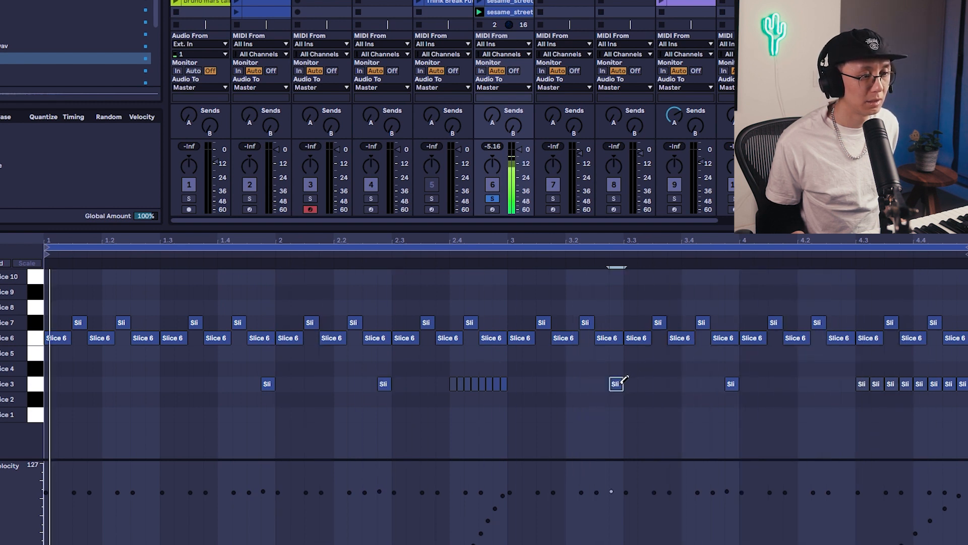
pyautogui.click(384, 383)
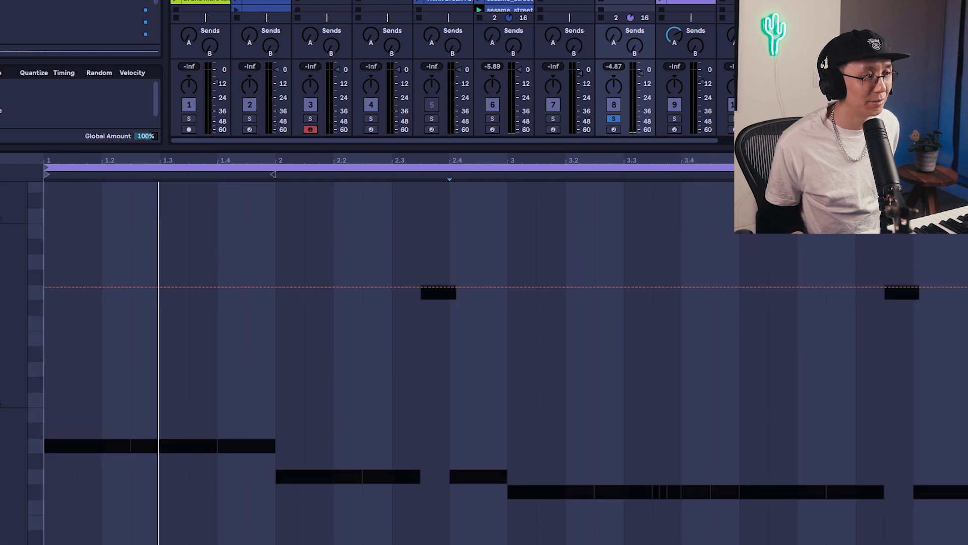
# - Check the 808 clip's automation envelope over its notes and unsolo the 808 track to hear it with the other tracks
pyautogui.click(345, 225)
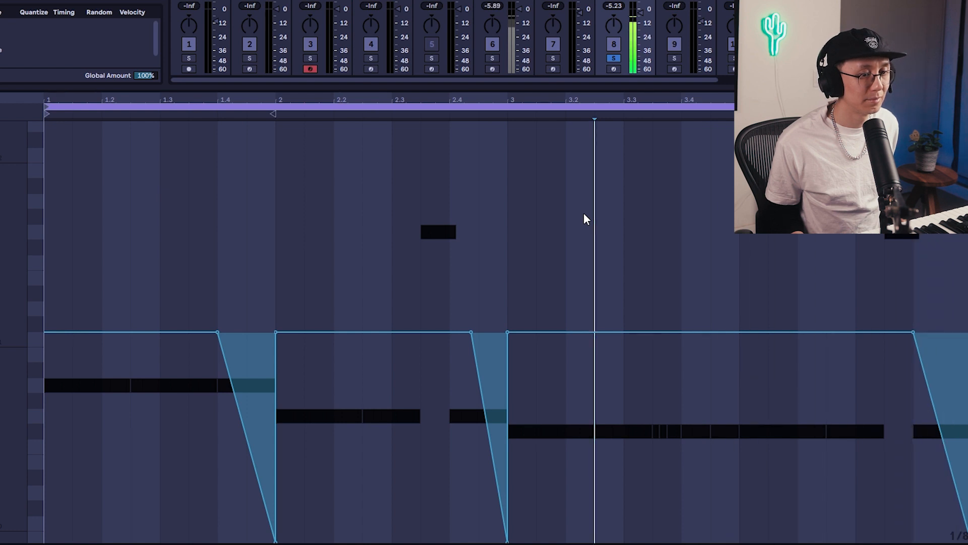
pyautogui.click(613, 59)
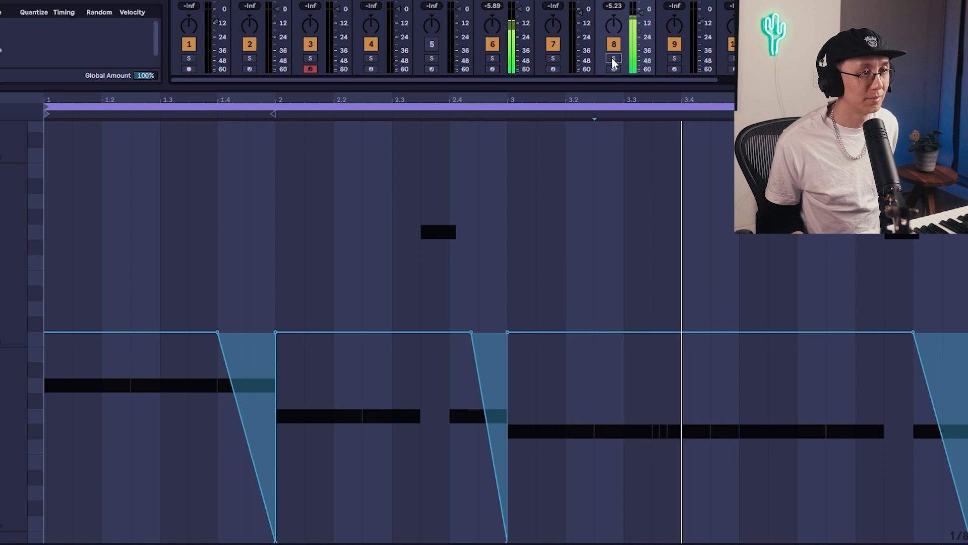
# - Open the FOGHORN track's bass clip and listen to its note pattern with the track soloed
pyautogui.hotkey('shift', 'Tab')
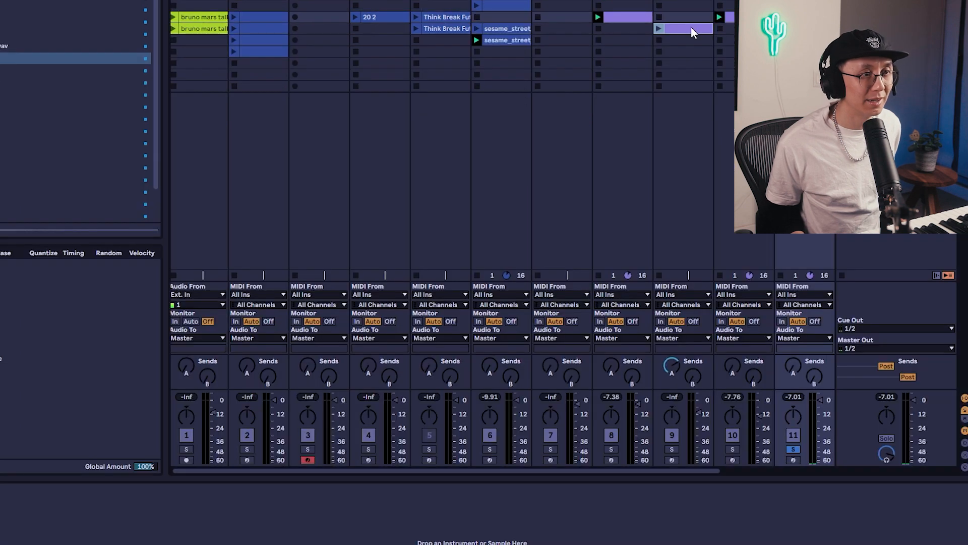
pyautogui.click(702, 31)
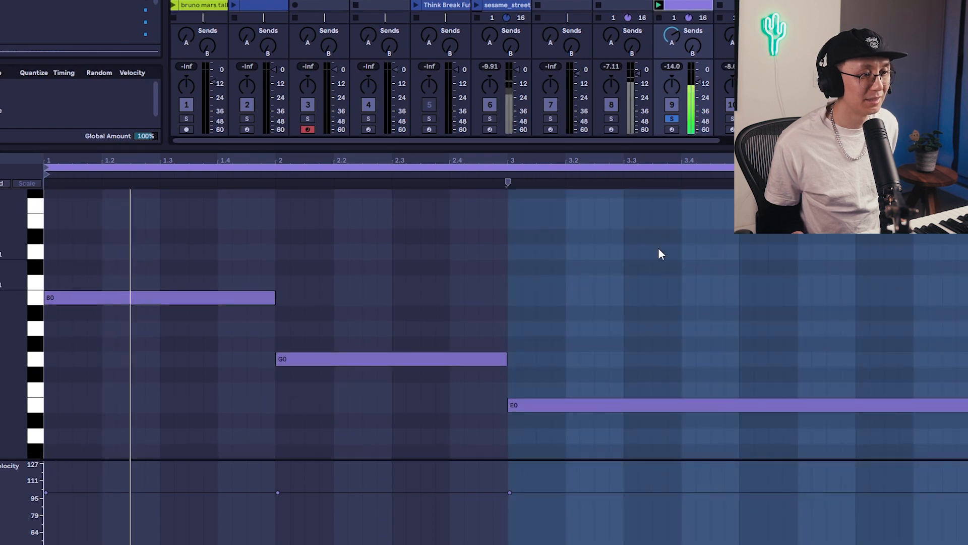
pyautogui.click(621, 278)
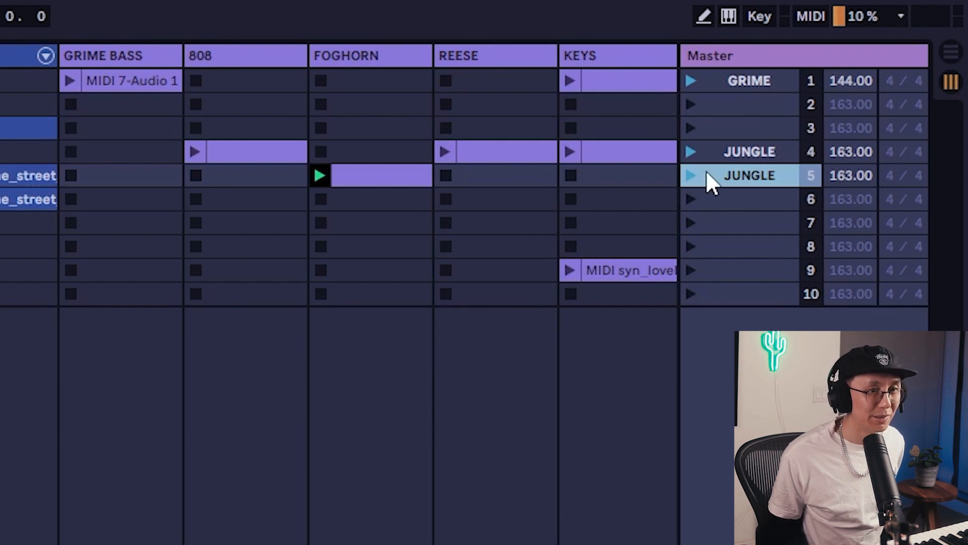
# - Widen the Master track and set the GRIME scene's tempo to 145.00
pyautogui.moveTo(689, 55); pyautogui.dragTo(659, 55)
pyautogui.click(874, 78)
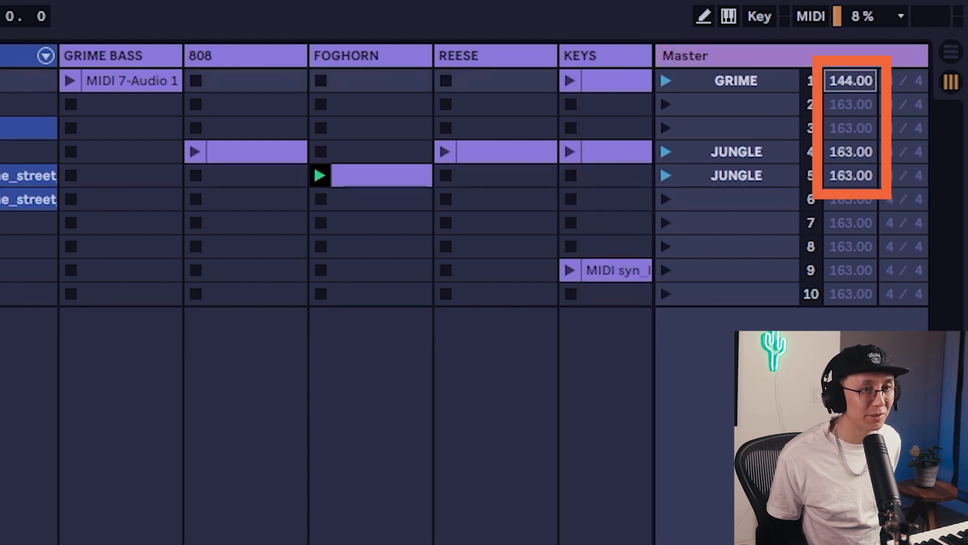
pyautogui.click(773, 177)
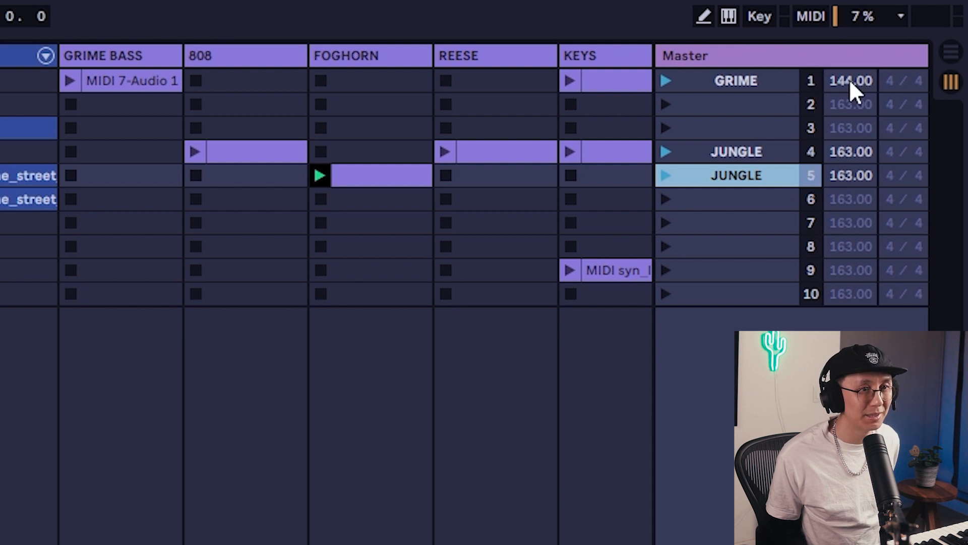
pyautogui.moveTo(850, 80); pyautogui.dragTo(851, 101)
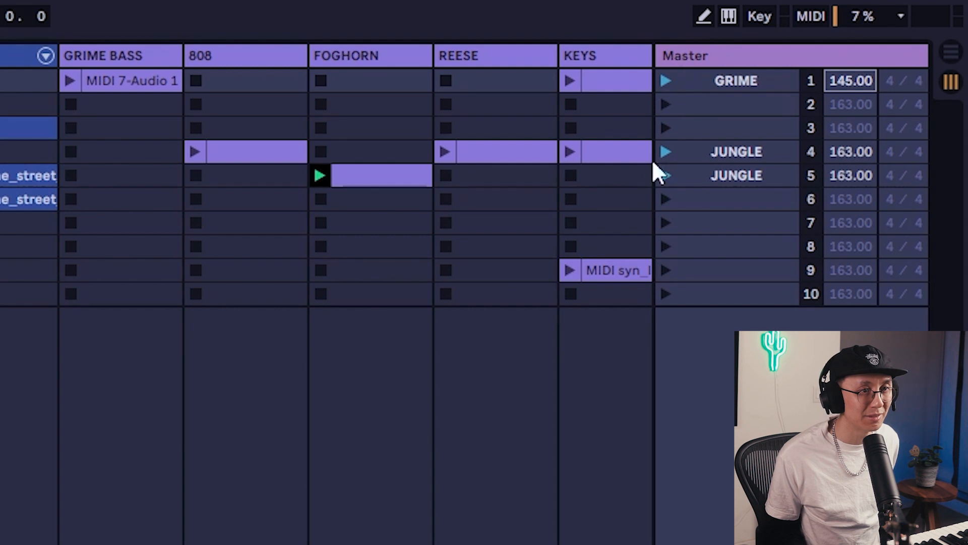
# - Launch the GRIME scene and alternate it with the first JUNGLE scene to compare the tempo change
pyautogui.click(665, 82)
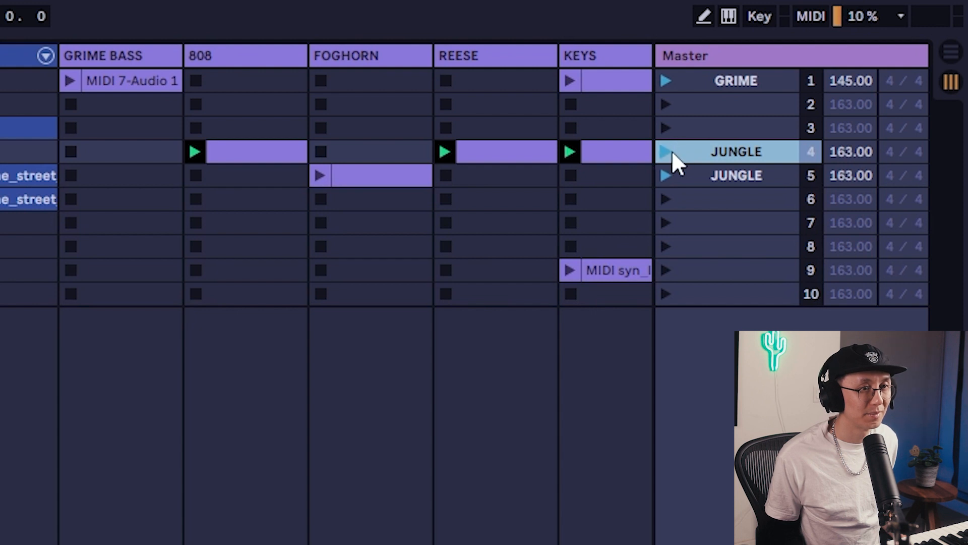
pyautogui.click(667, 81)
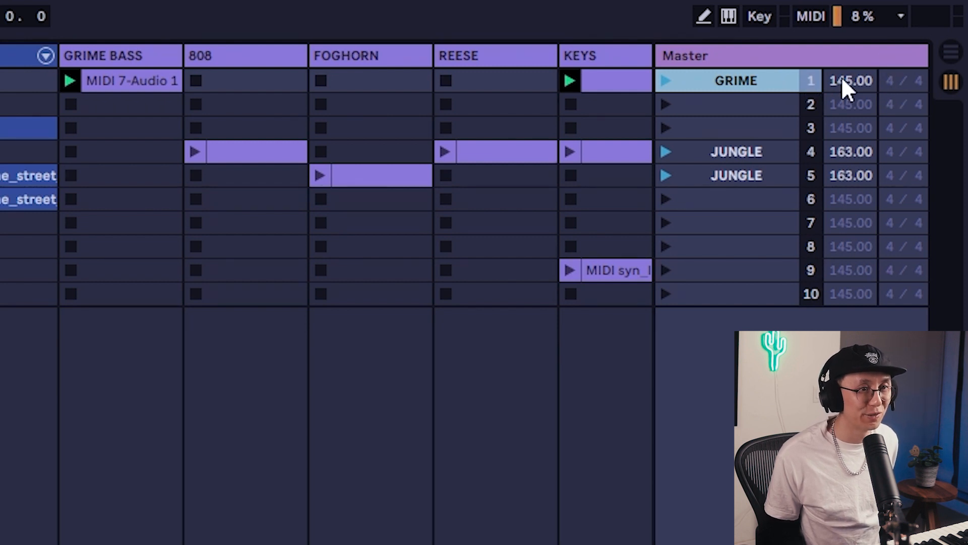
pyautogui.click(754, 151)
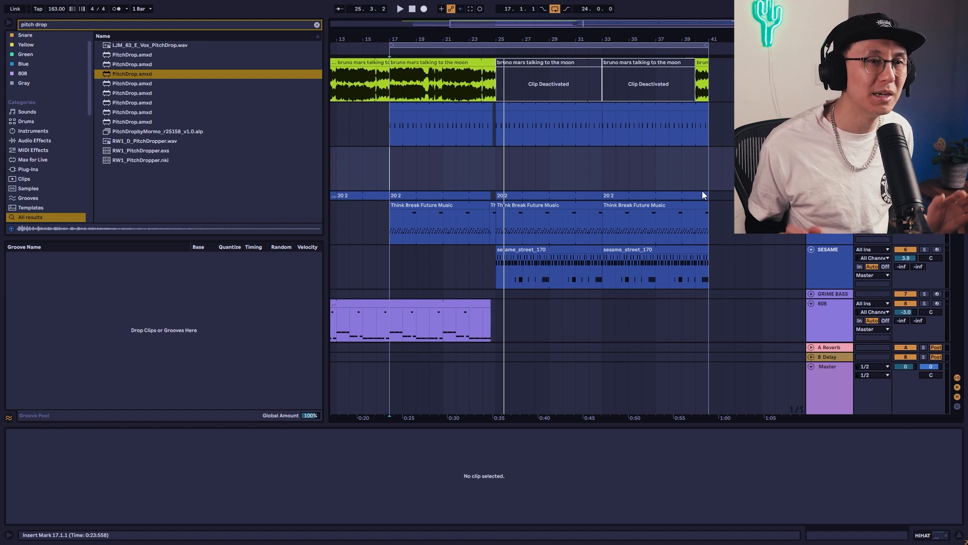
# - Return to Session View, open the DRUM KIT track's first clip and enlarge the note editor to show its full pattern
pyautogui.hotkey('shift', 'Tab')
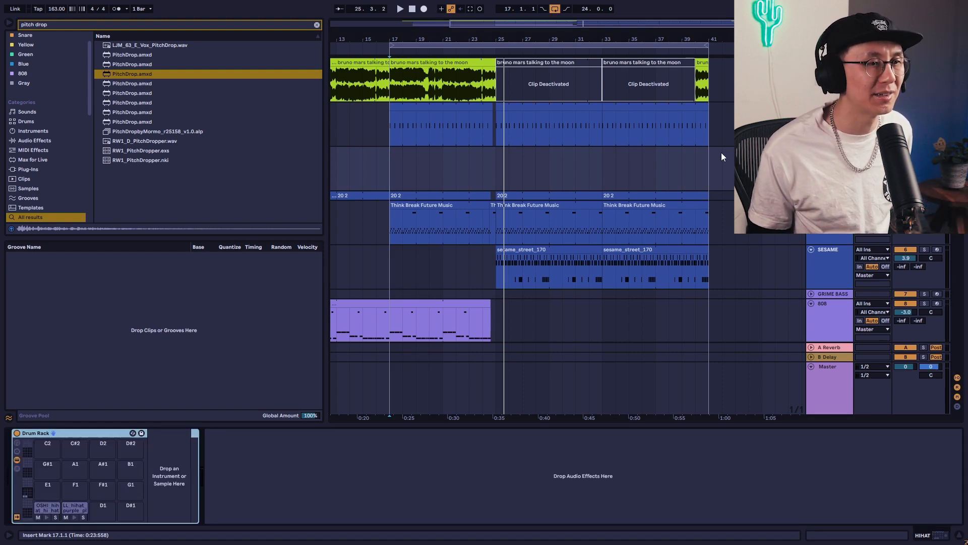
pyautogui.press('Tab')
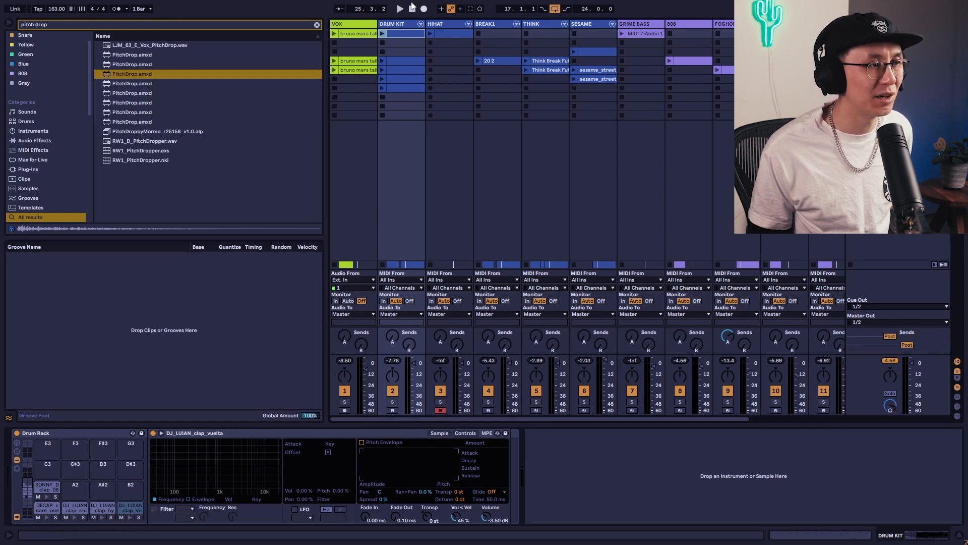
pyautogui.click(407, 34)
pyautogui.moveTo(437, 424); pyautogui.dragTo(438, 188)
pyautogui.click(403, 354)
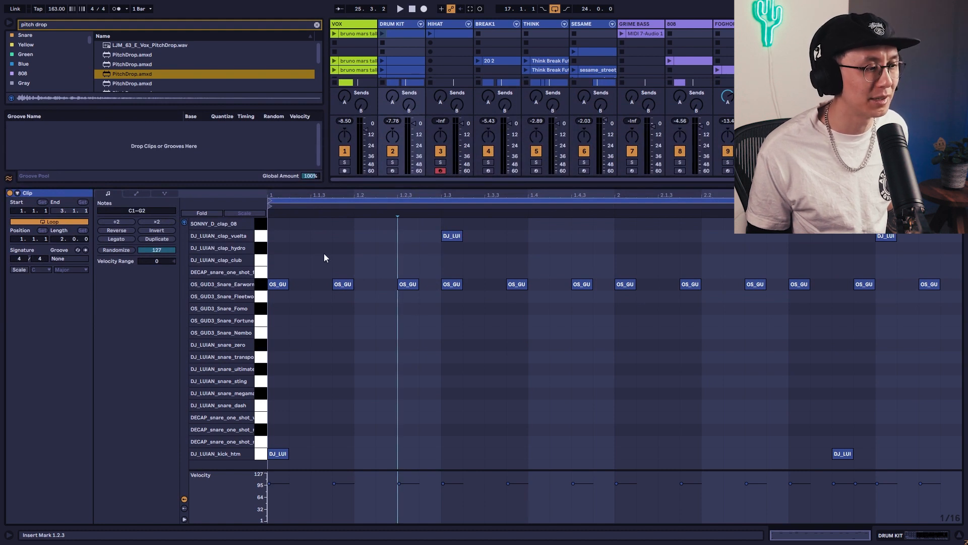
# - Play the soloed DRUM KIT clip and listen to its syncopated snare, clap and kick pattern
pyautogui.click(263, 284)
pyautogui.press('space')
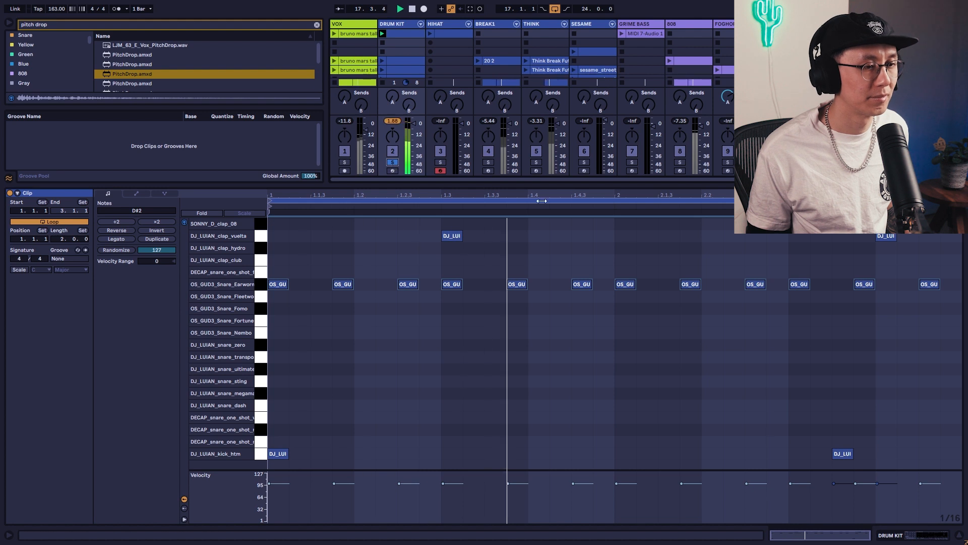
pyautogui.click(457, 321)
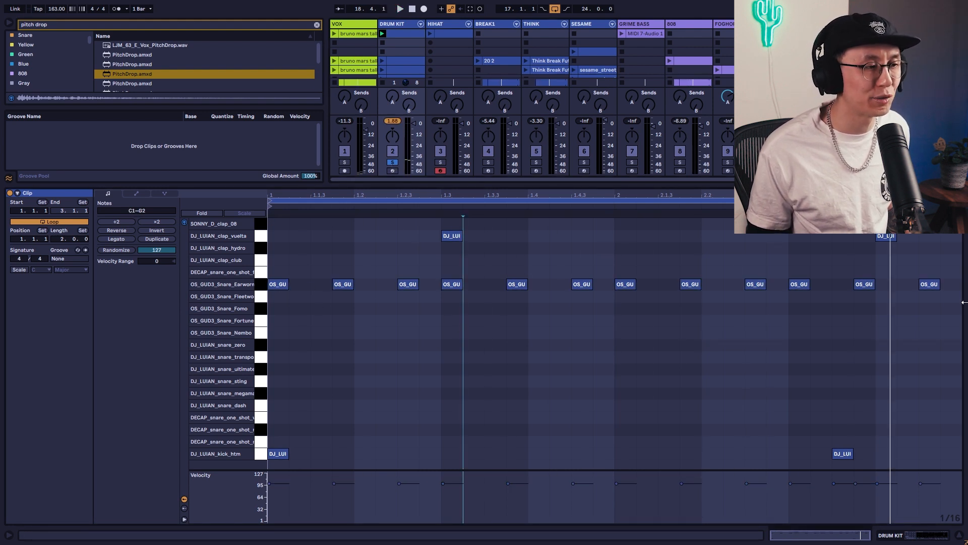